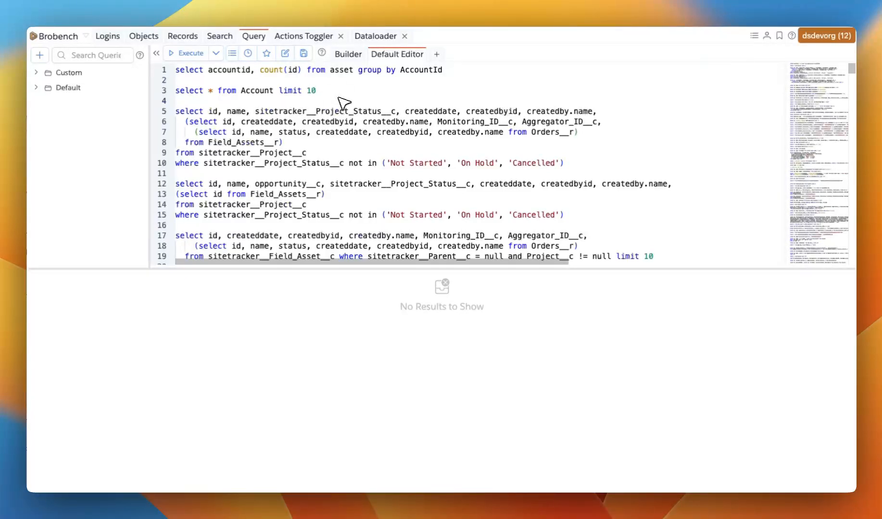
scroll(343, 103, "down", 20)
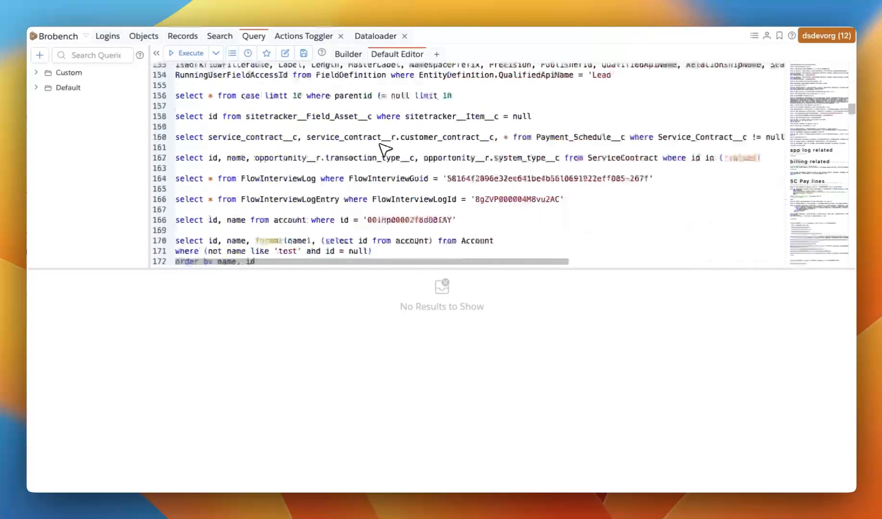
left_click(330, 128)
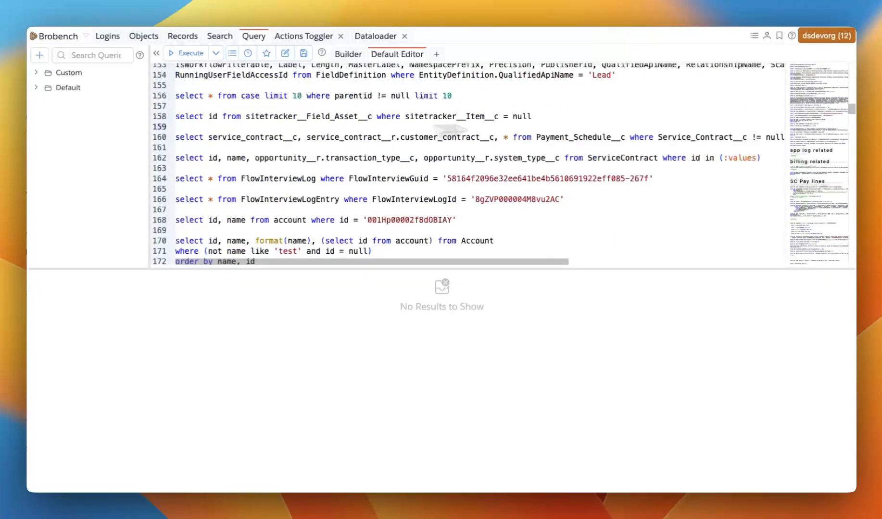
left_click_drag(828, 123, 828, 72)
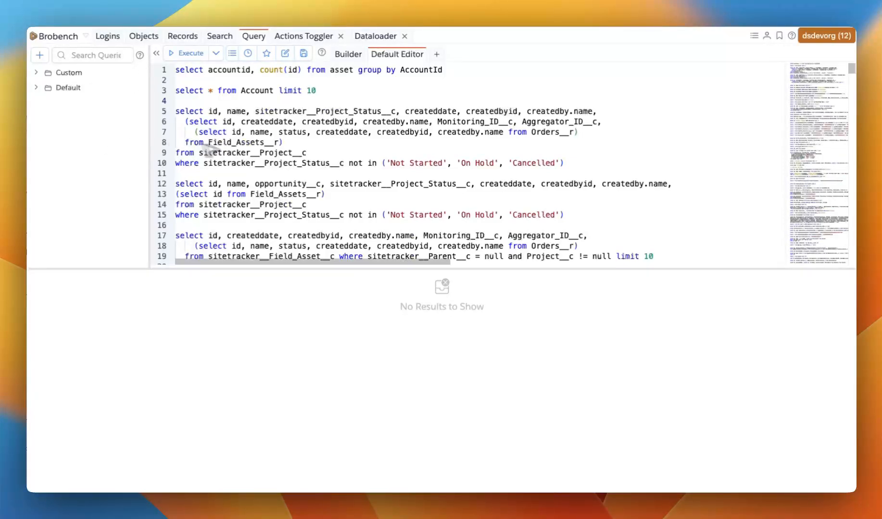
Step: Hide and show the saved queries sidebar again, and widen it slightly
left_click(157, 53)
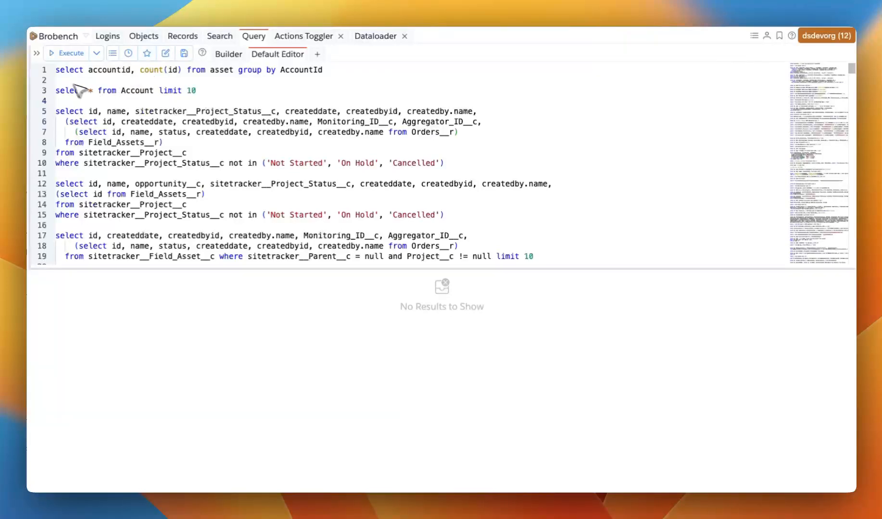
left_click(37, 53)
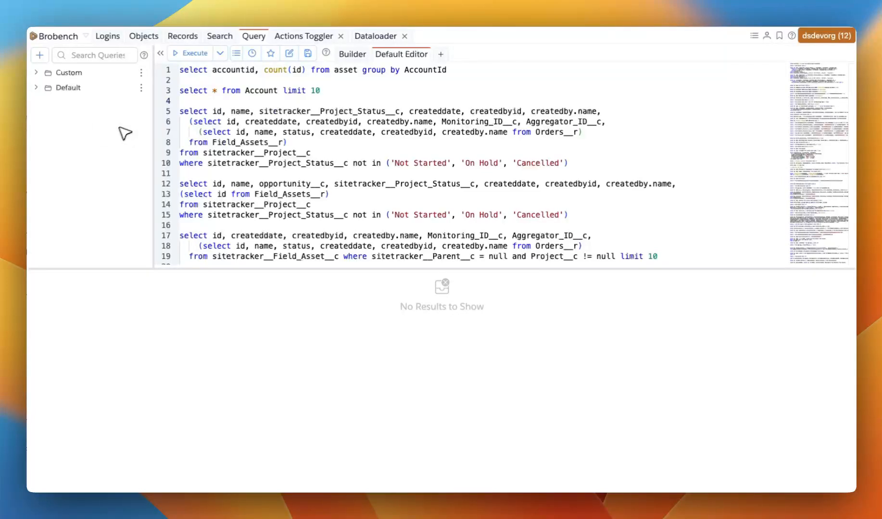
left_click_drag(157, 115, 163, 135)
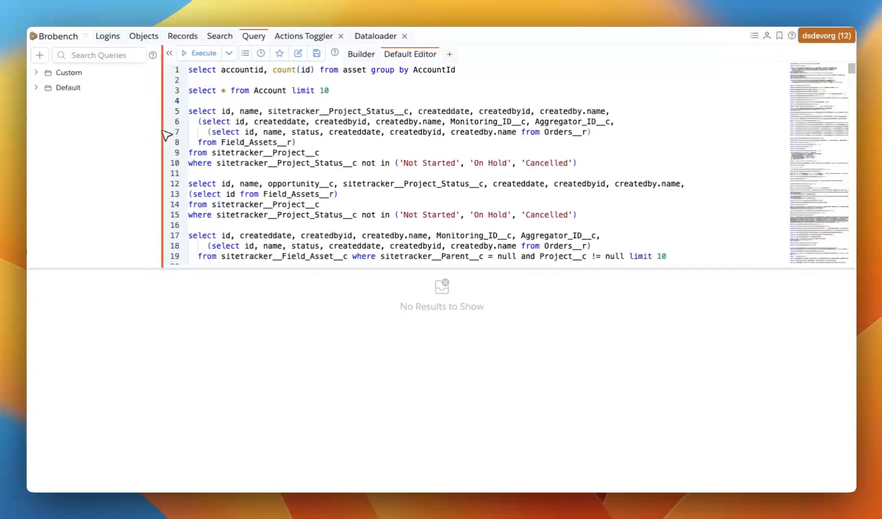
Step: Start a new saved query from the "select * from Account limit 10" statement on line 3 of the editor
left_click(227, 100)
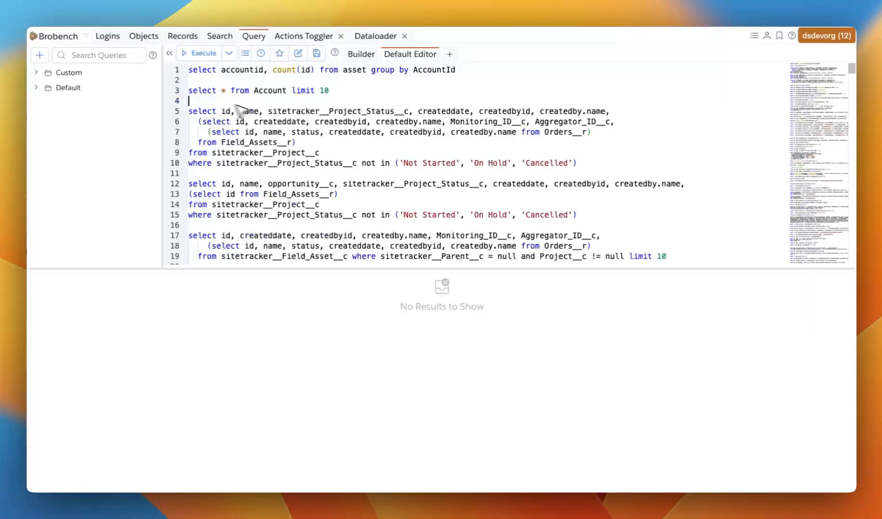
left_click_drag(579, 163, 188, 90)
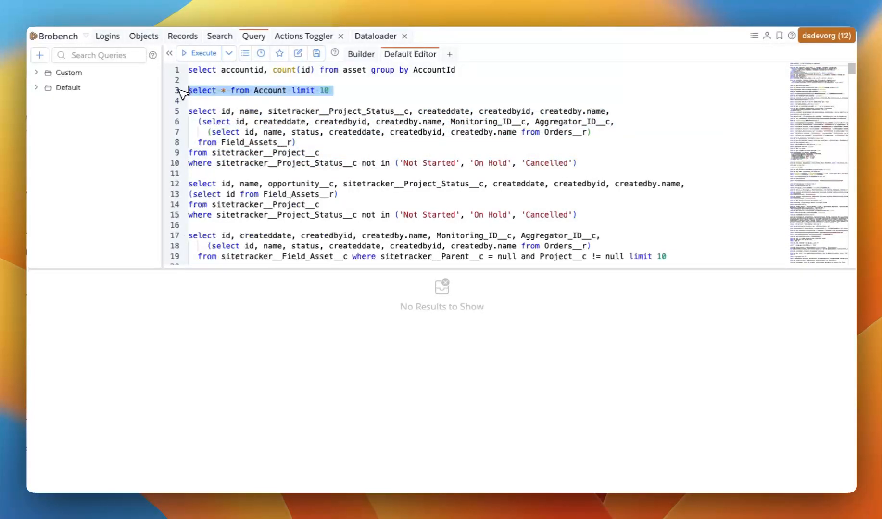
right_click(225, 89)
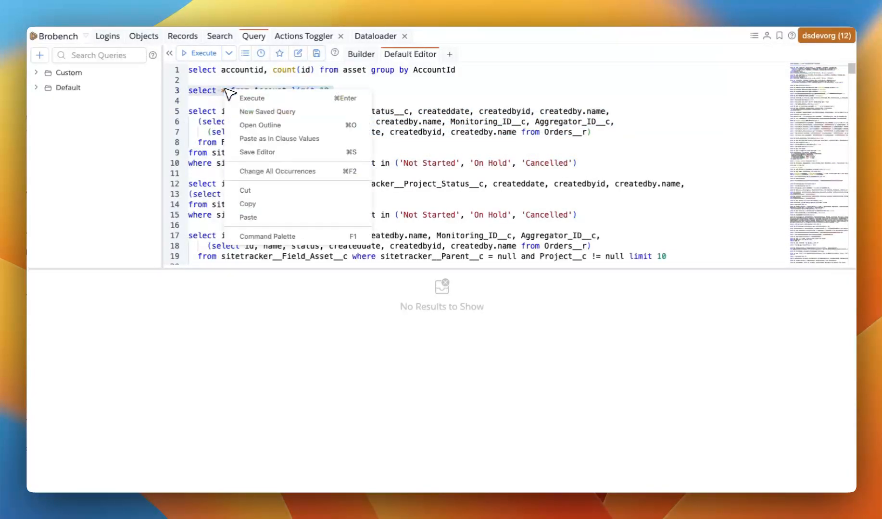
left_click(257, 114)
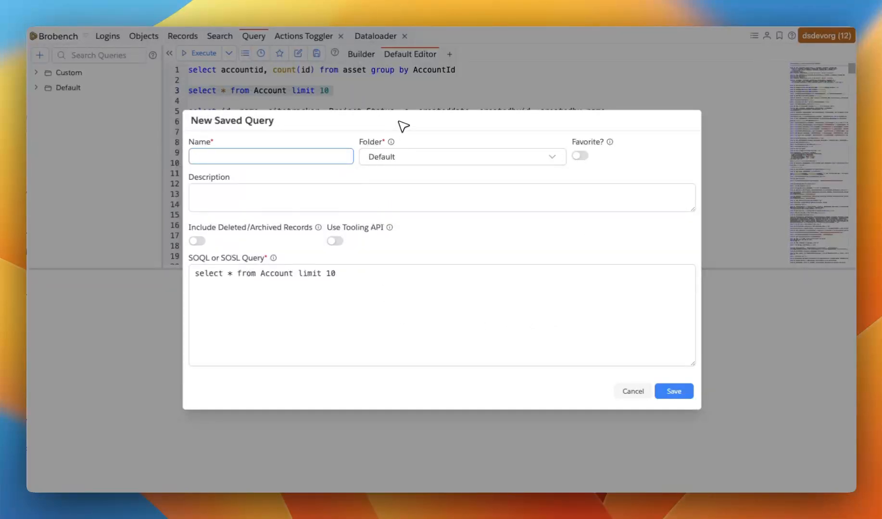
left_click_drag(399, 126, 323, 120)
left_click(214, 144)
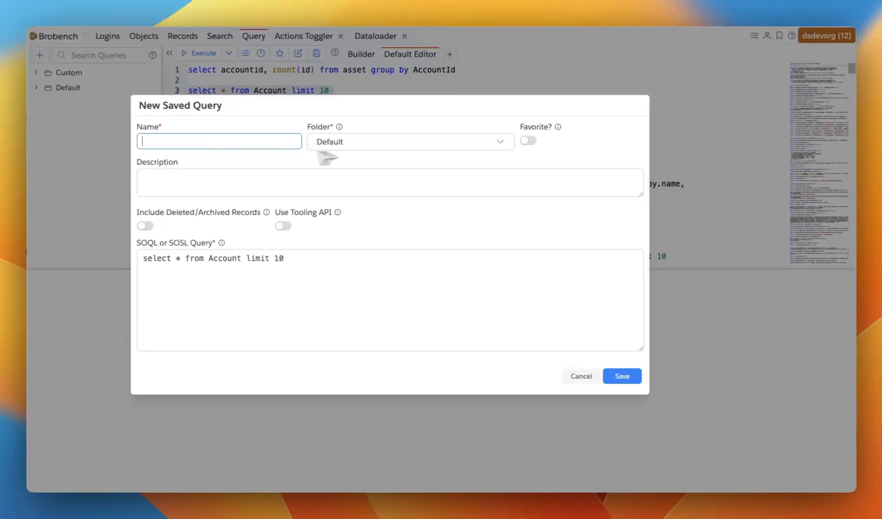
Step: Set the new query's folder to a new subfolder path, Custom/Accounts/New Folder
left_click(400, 145)
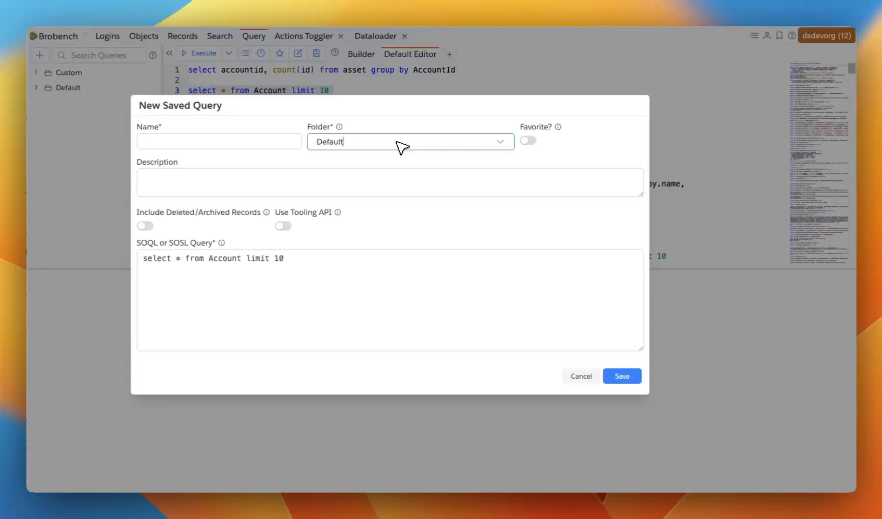
left_click(500, 142)
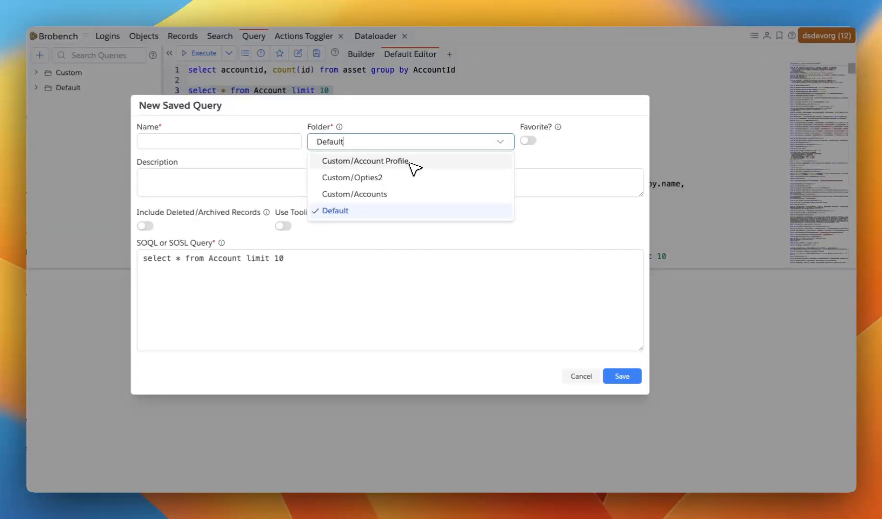
left_click(433, 144)
left_click(503, 142)
left_click(385, 194)
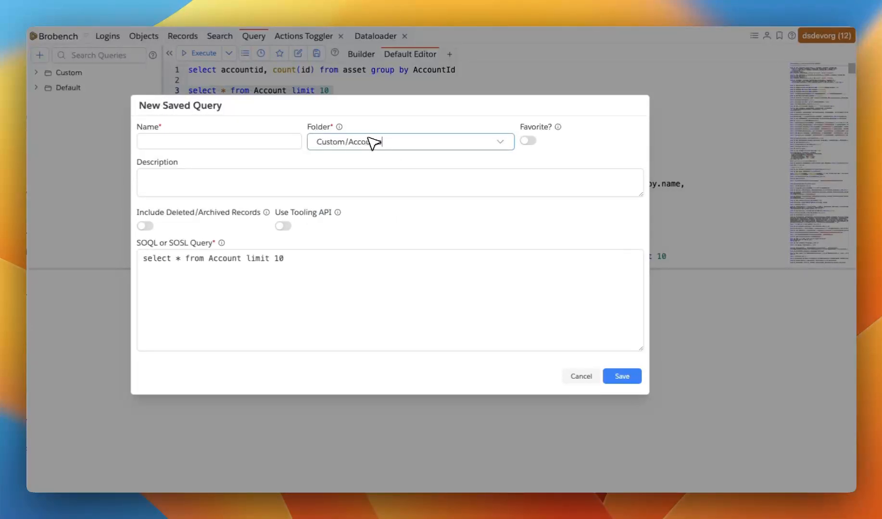
type("/")
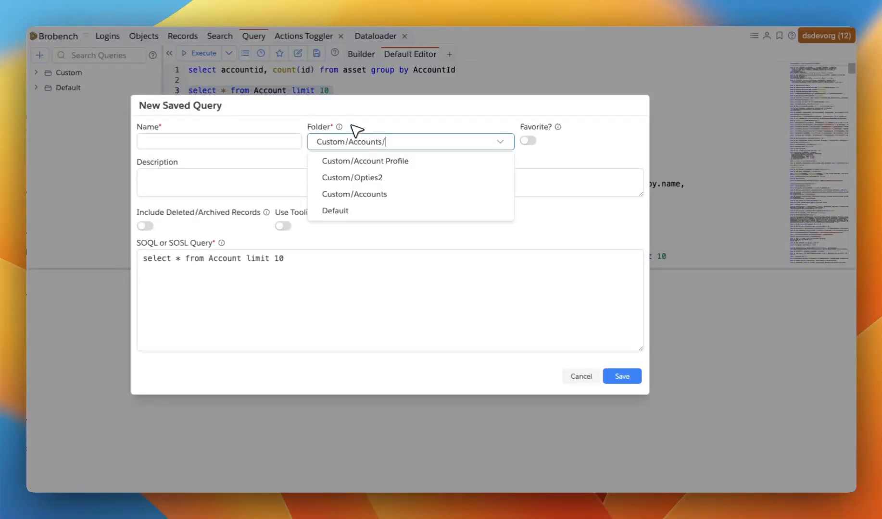
type("New Folder")
left_click(380, 126)
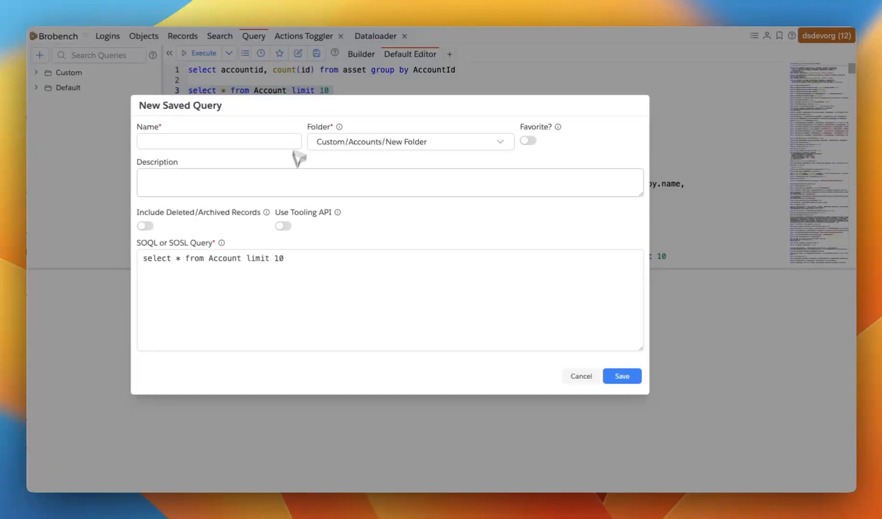
Step: Name the new saved query "Select 10 accounts" and leave its description empty
left_click(210, 190)
left_click(212, 143)
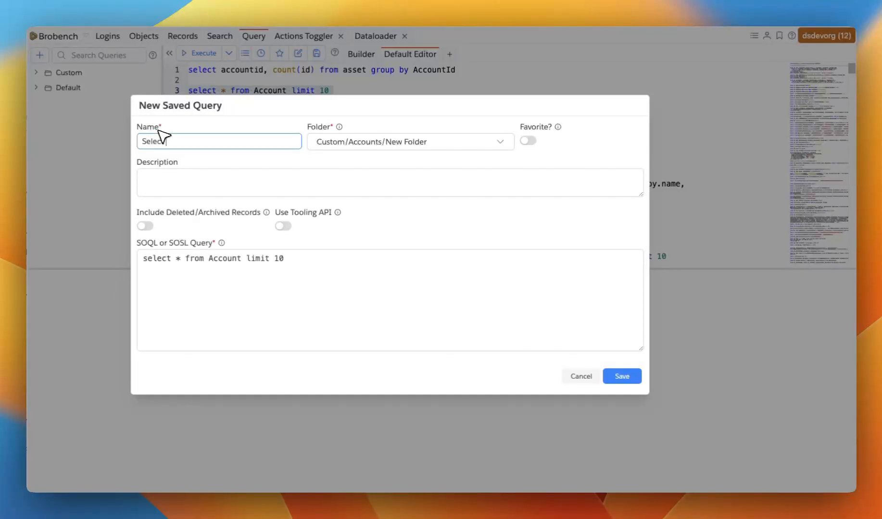
type("Select 10 accounts")
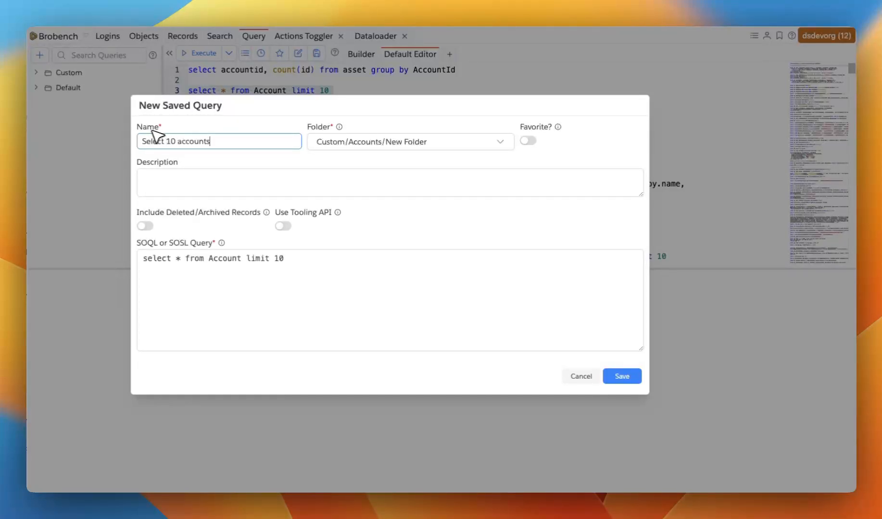
left_click(194, 194)
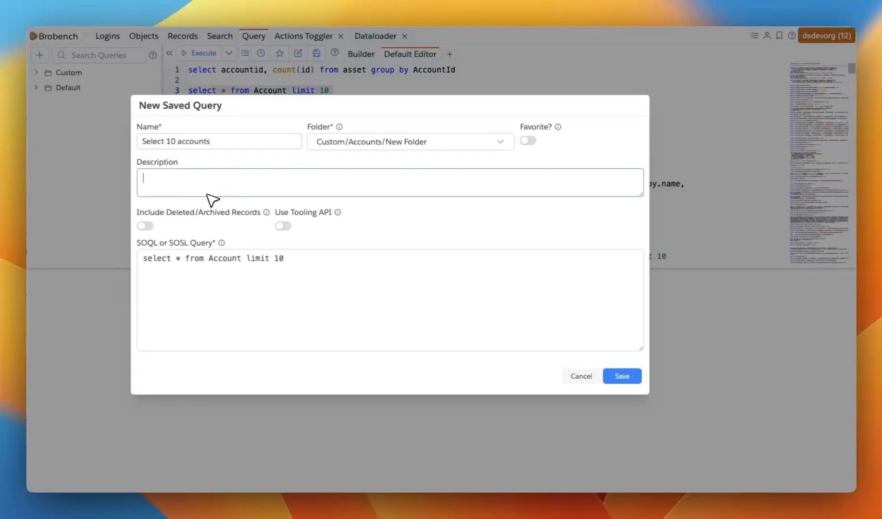
Step: Enable the Use Tooling API option for the Account query and switch it off again
left_click(168, 271)
mouse_move(144, 260)
left_mouse_down()
mouse_move(275, 264)
mouse_move(147, 262)
left_mouse_up()
left_click(283, 262)
left_click(169, 262)
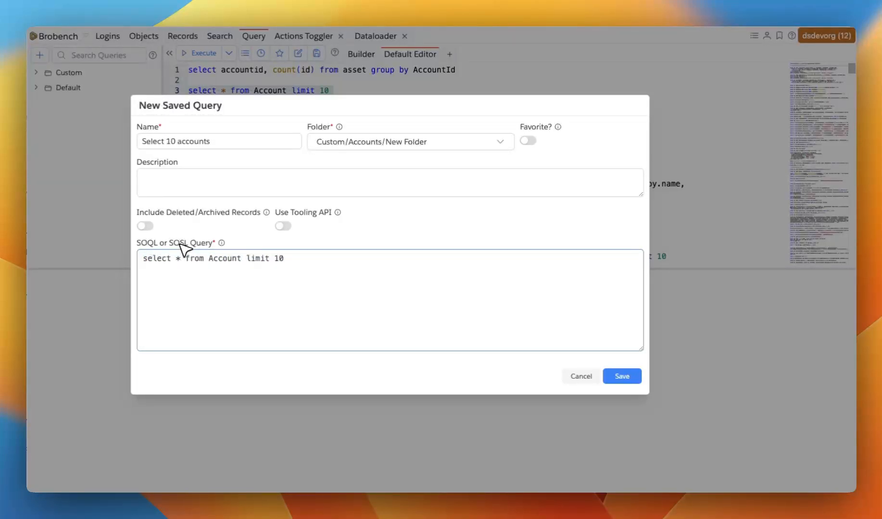
left_click(188, 258)
left_click(287, 225)
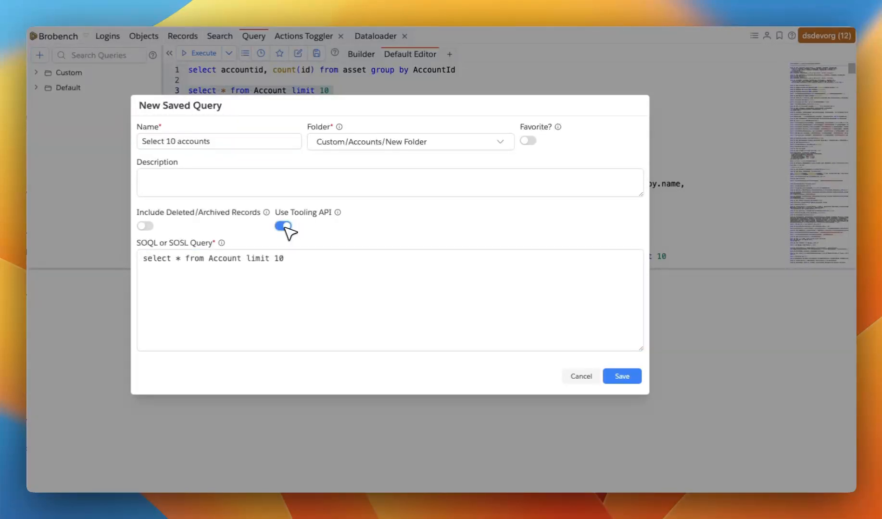
left_click(260, 259)
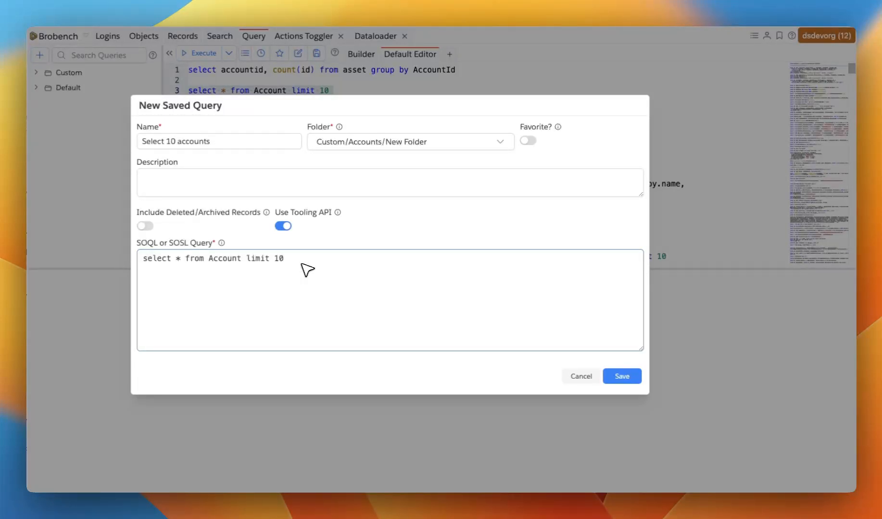
double_click(223, 258)
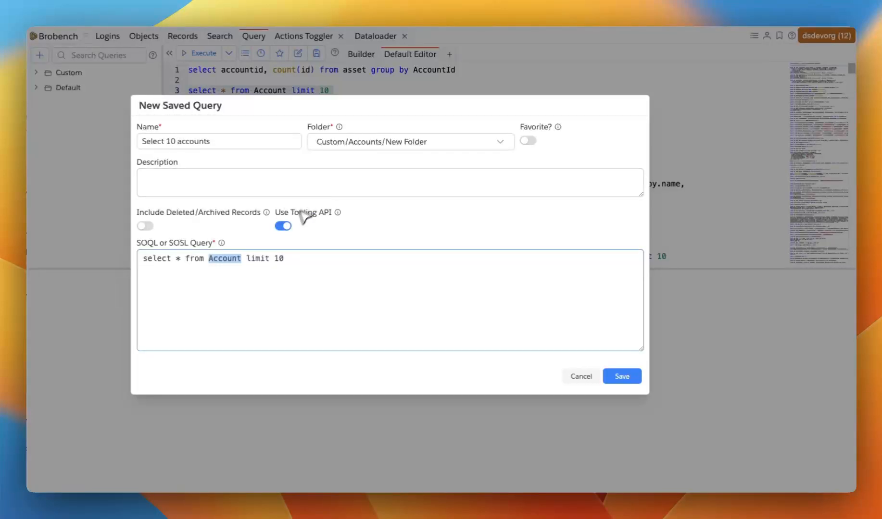
left_click(285, 226)
left_click(303, 258)
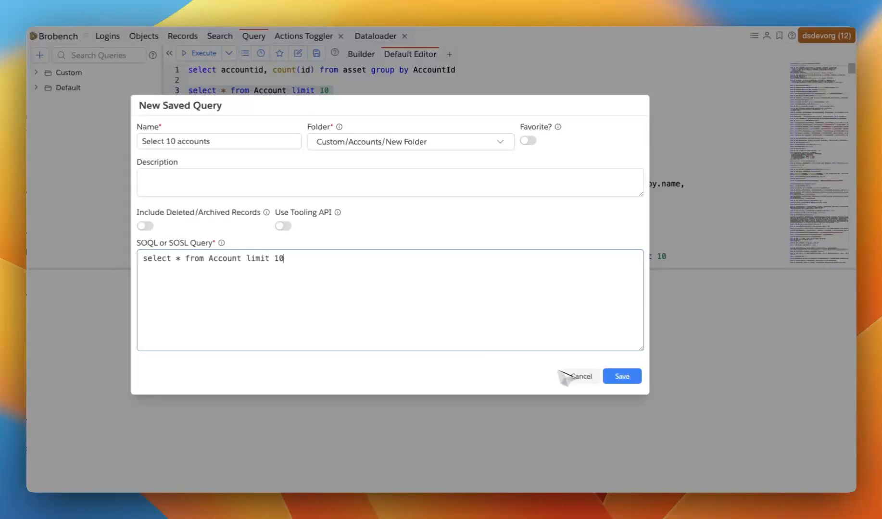
Step: Save the query and expand the saved query folders down to Custom/Accounts/New Folder, widening the sidebar for readability
left_click(625, 378)
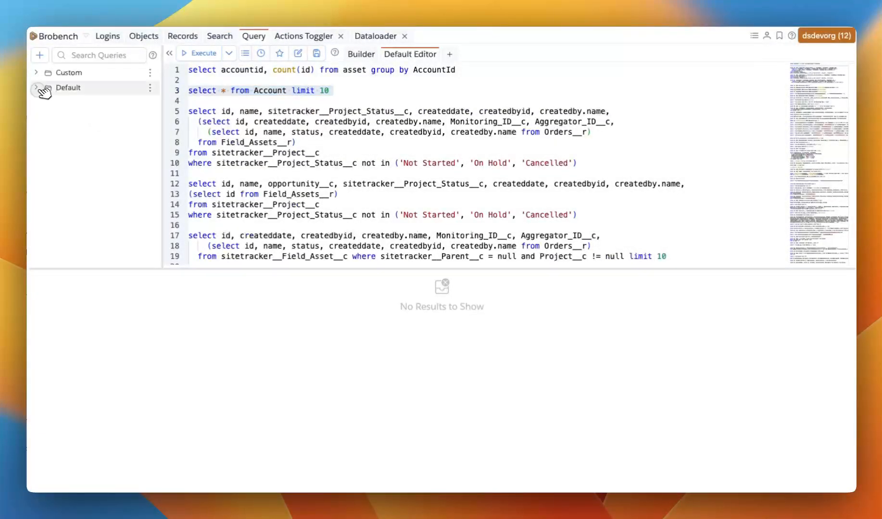
left_click(42, 87)
left_click(36, 72)
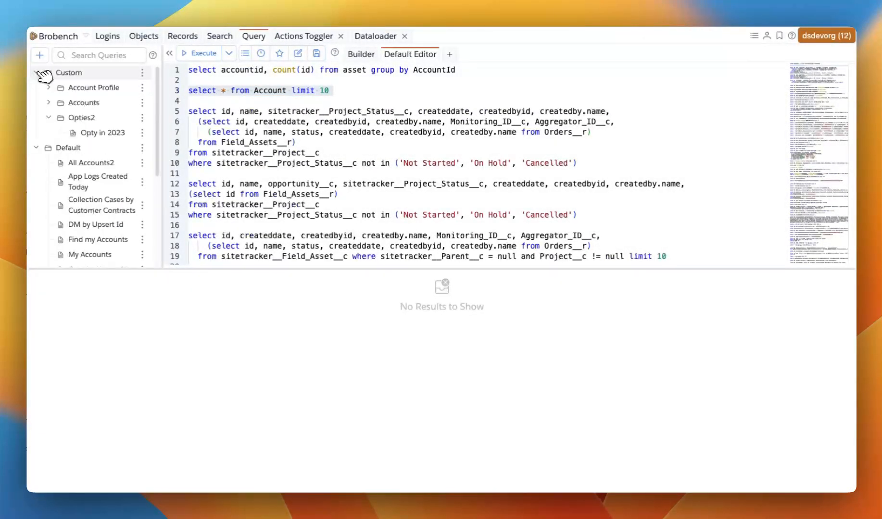
left_click(49, 88)
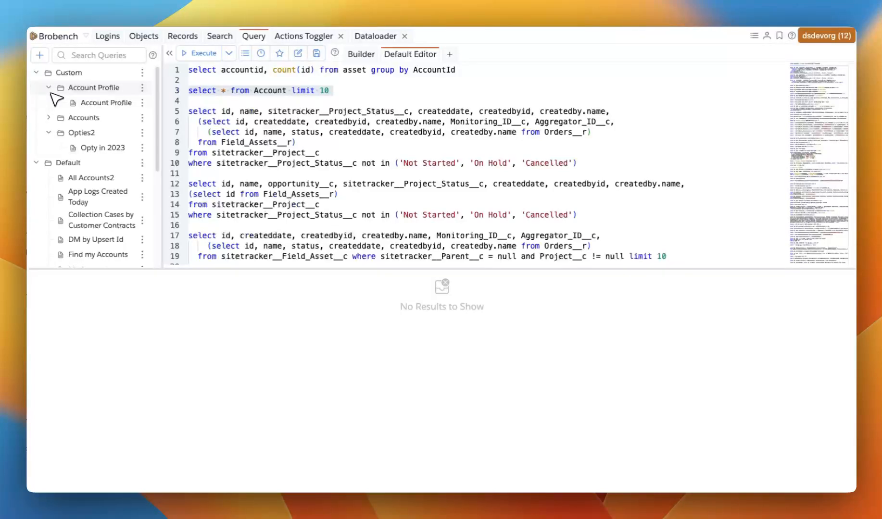
left_click(50, 118)
left_click(61, 167)
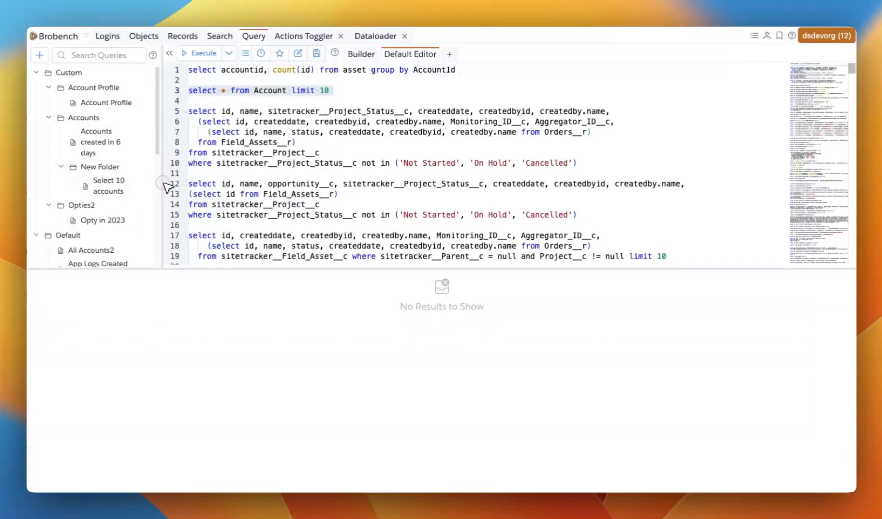
left_click_drag(167, 186, 187, 187)
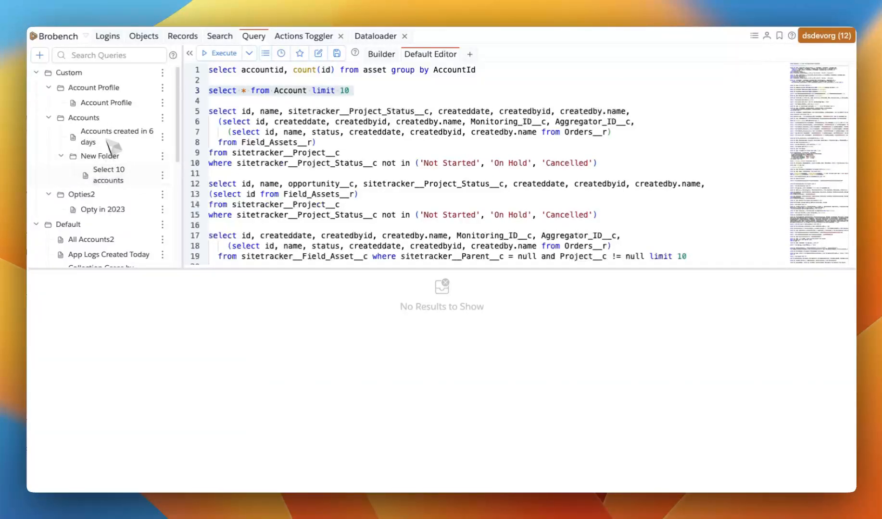
Step: Search the saved queries for "select 10" and clear the search
left_click(75, 54)
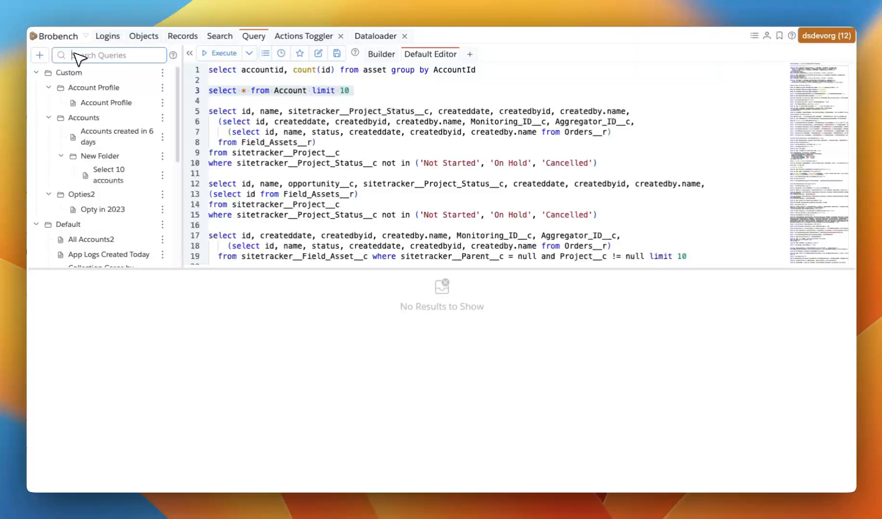
type("select 10")
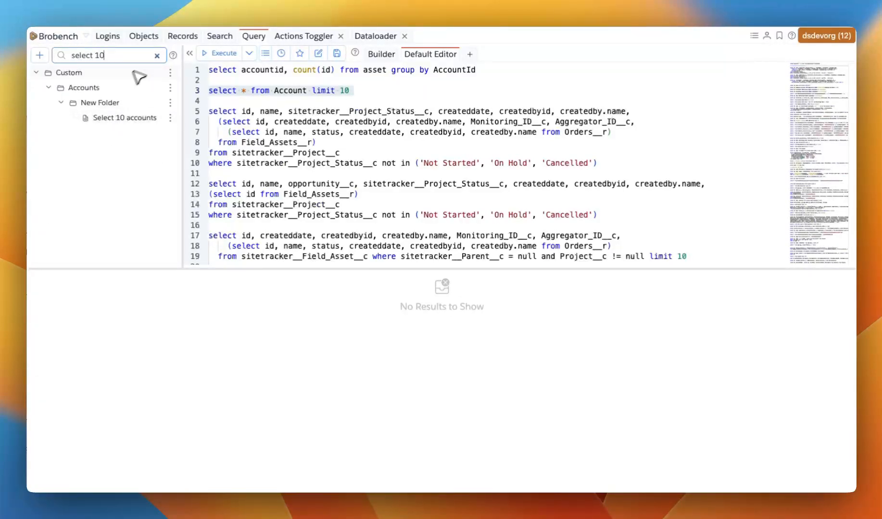
left_click(158, 56)
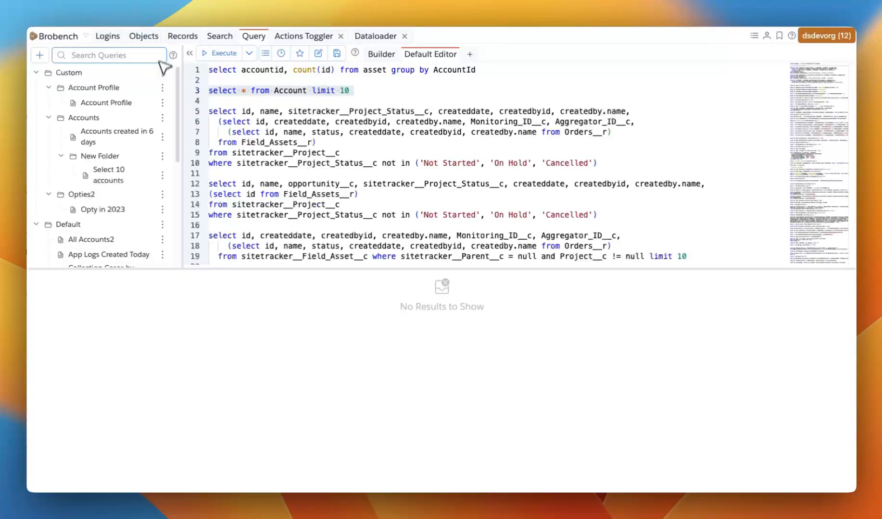
Step: Edit the saved query "Select 10 accounts": rename it "Select 20 accounts", set its account limit to 20, and save
left_click(162, 175)
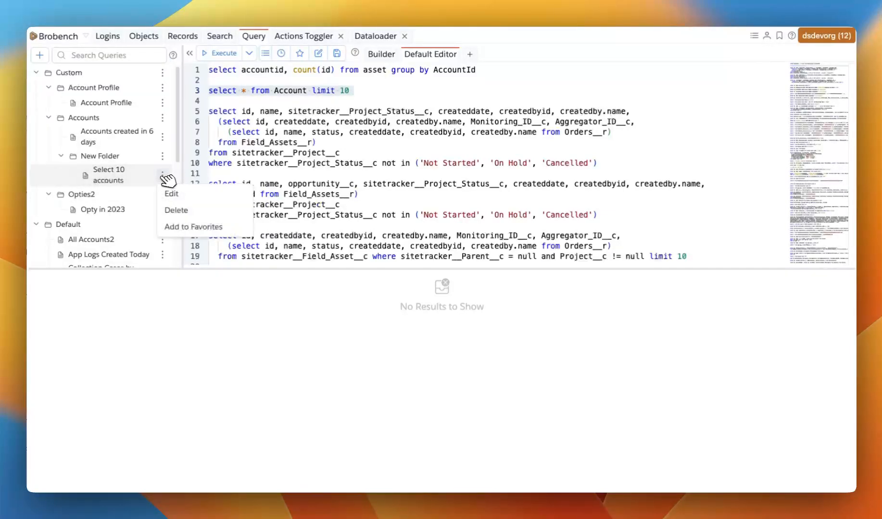
left_click(188, 197)
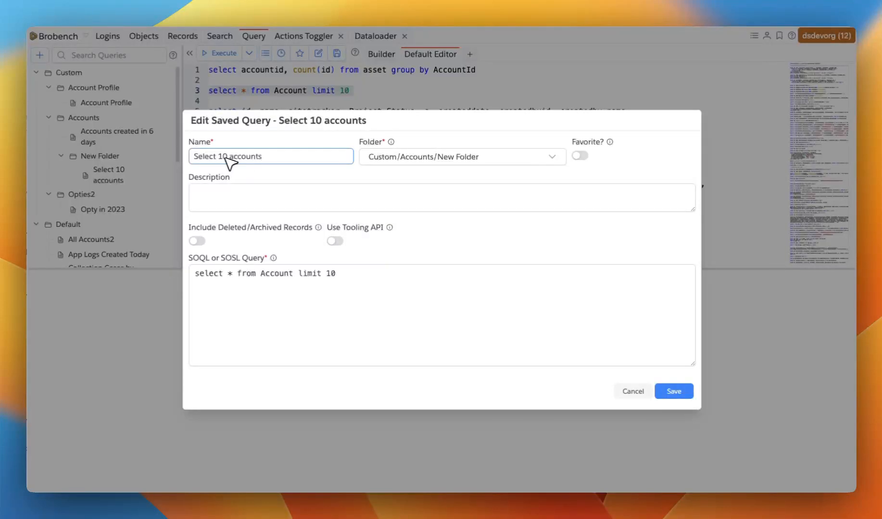
double_click(330, 273)
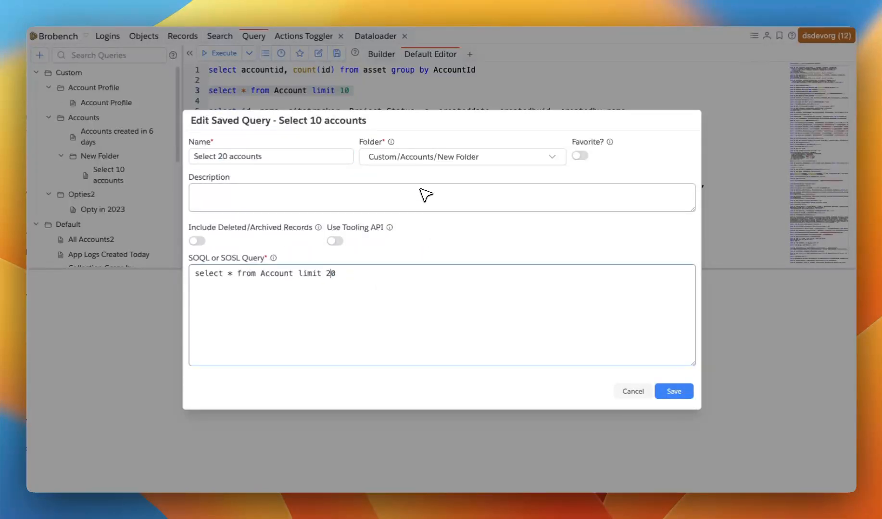
left_click(675, 392)
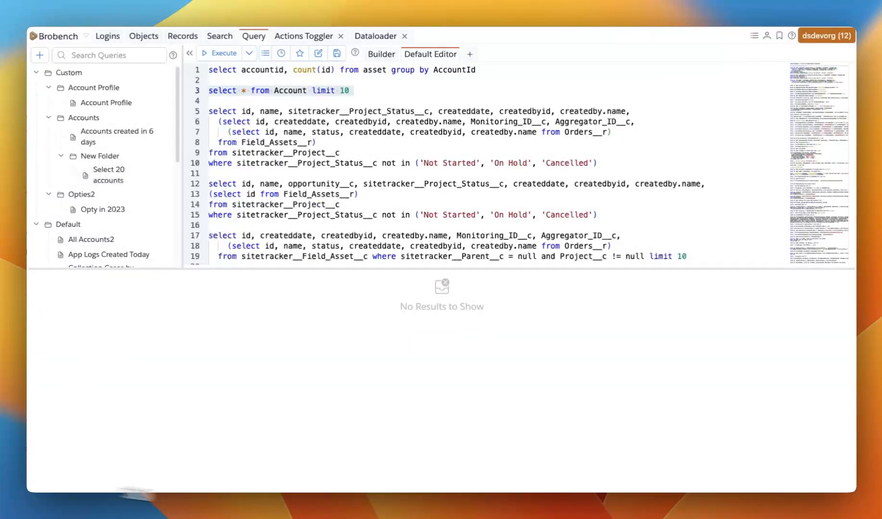
Step: Run the saved query "Select 20 accounts" and delete it from the saved queries
left_click(104, 174)
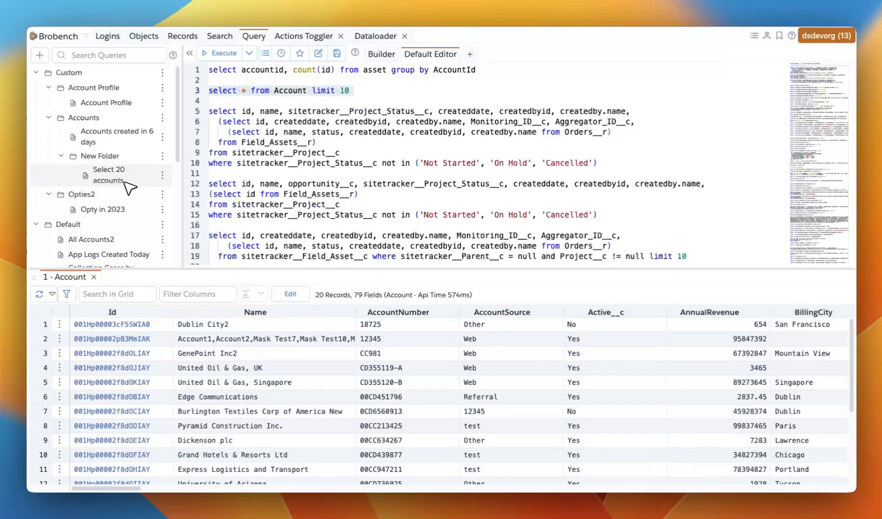
left_click(163, 175)
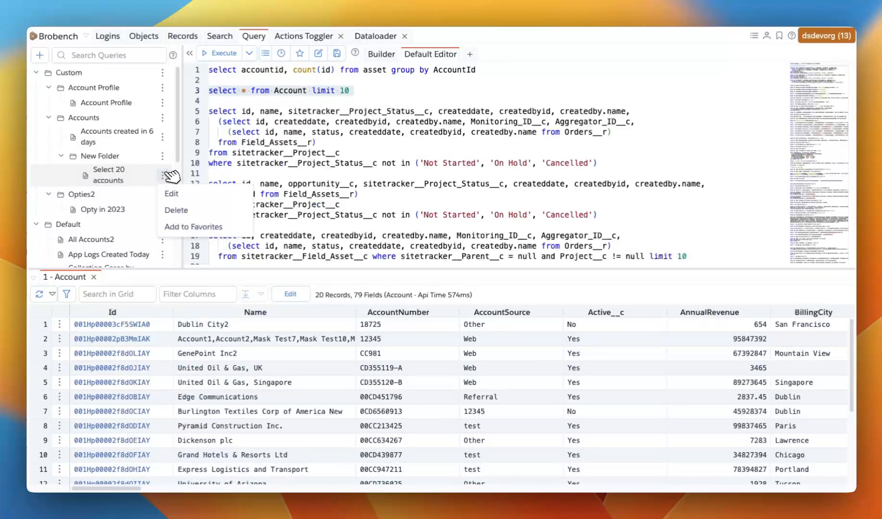
left_click(193, 212)
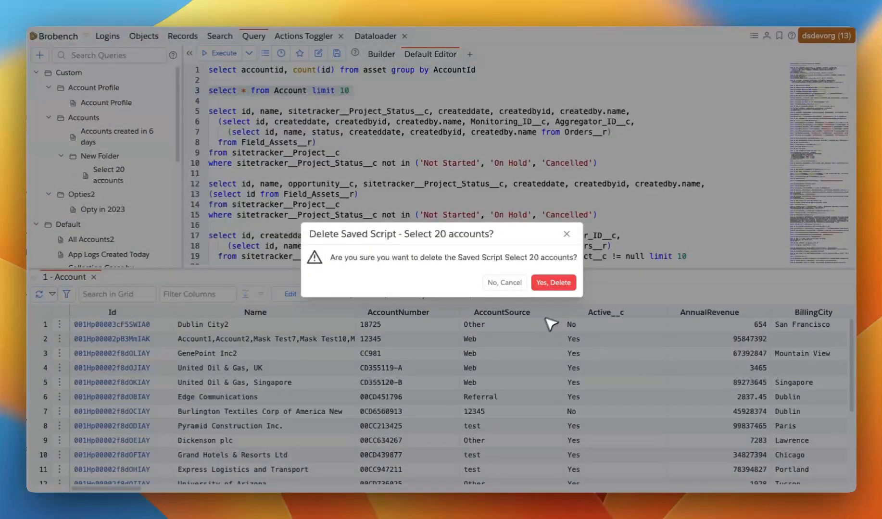
left_click(559, 284)
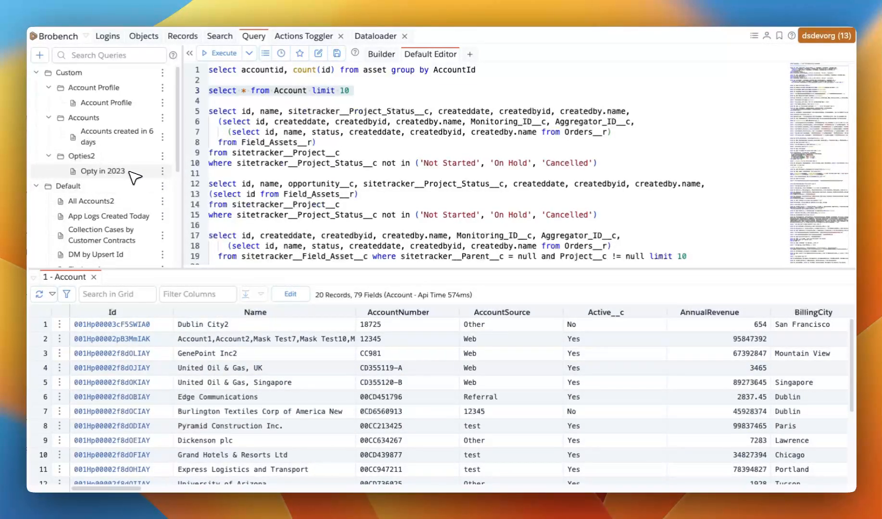
Step: Remove the saved query "Opty in 2023" in the Opties2 folder from the favorites
left_click(162, 172)
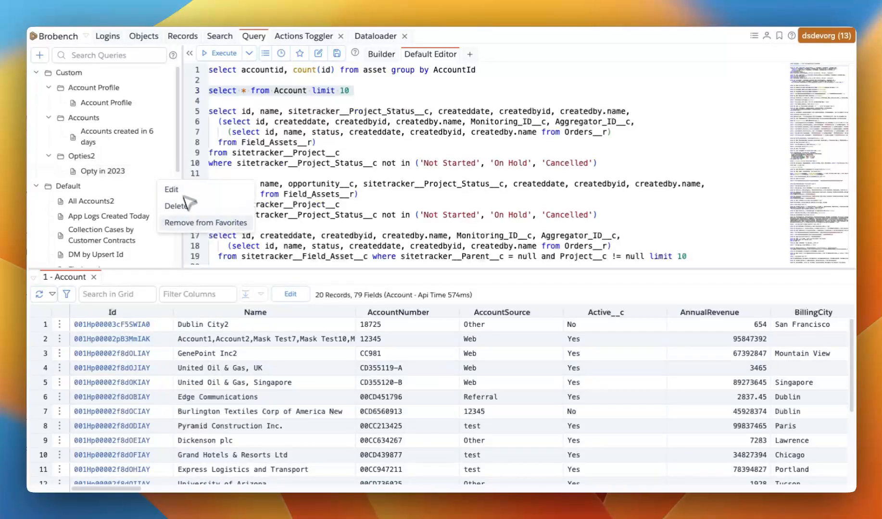
left_click(205, 174)
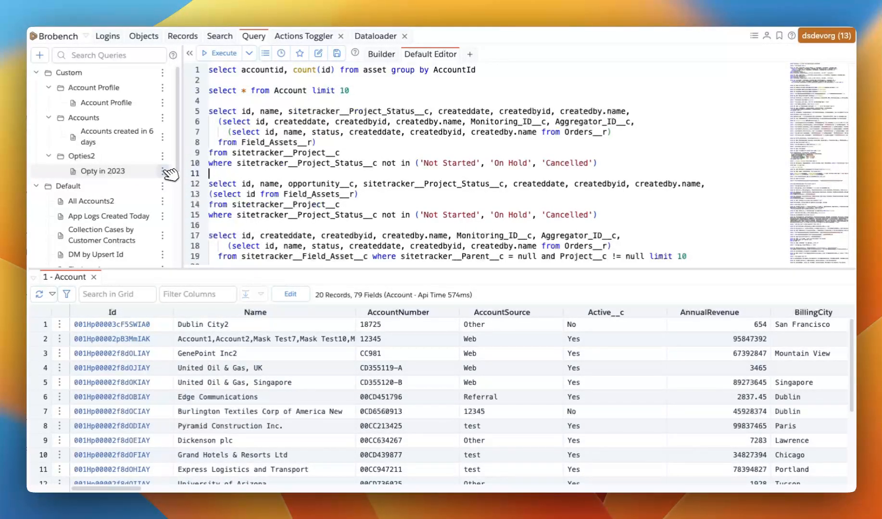
left_click(163, 171)
left_click(218, 193)
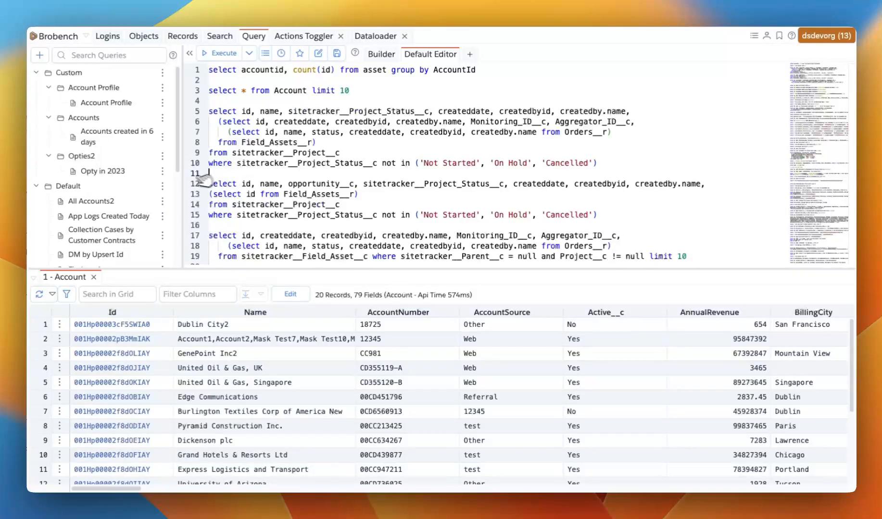
left_click(163, 171)
left_click(161, 171)
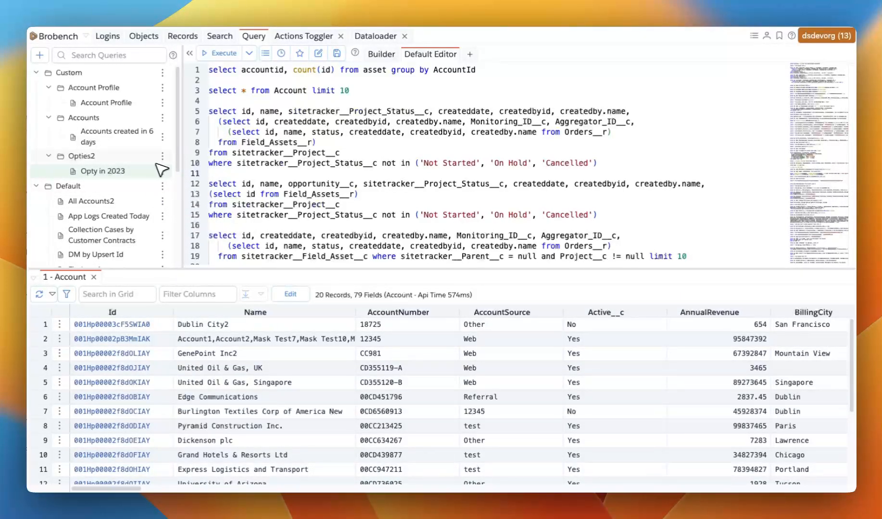
Step: Edit the saved query "Opty in 2023", switching its Favorite option on and off again, and save it
left_click(163, 171)
left_click(174, 187)
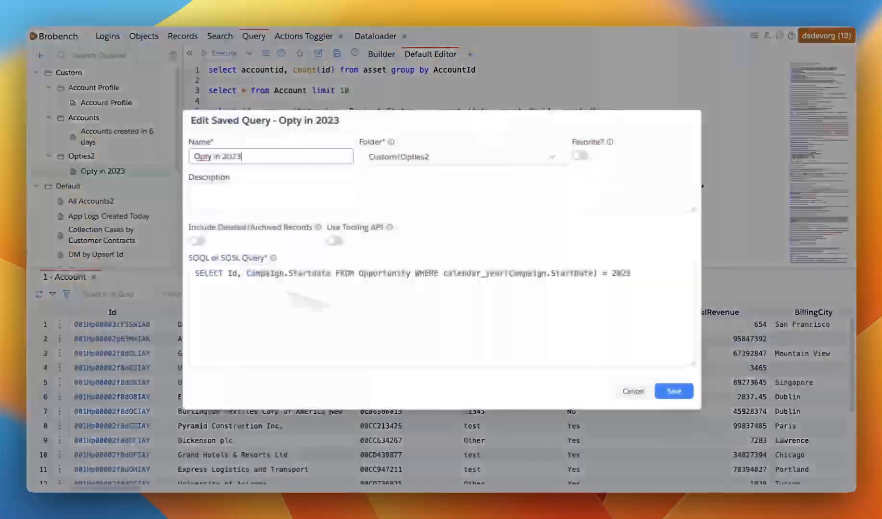
left_click(588, 157)
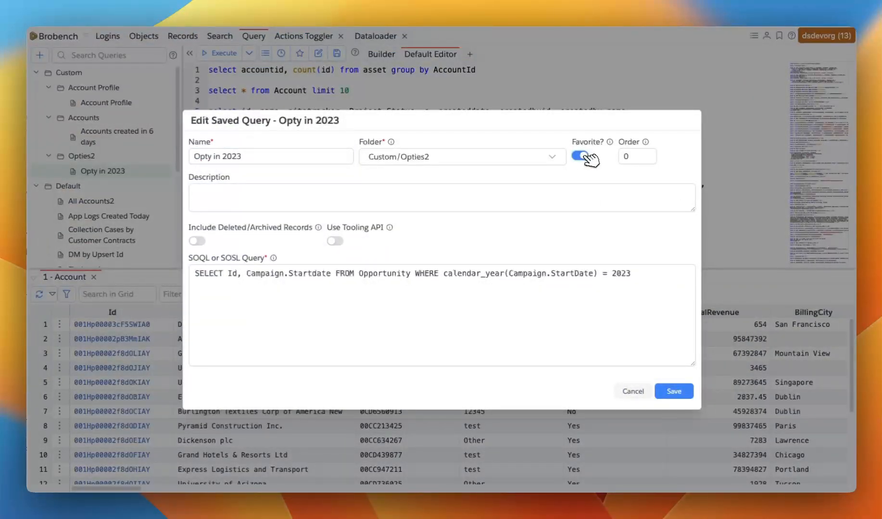
left_click(581, 157)
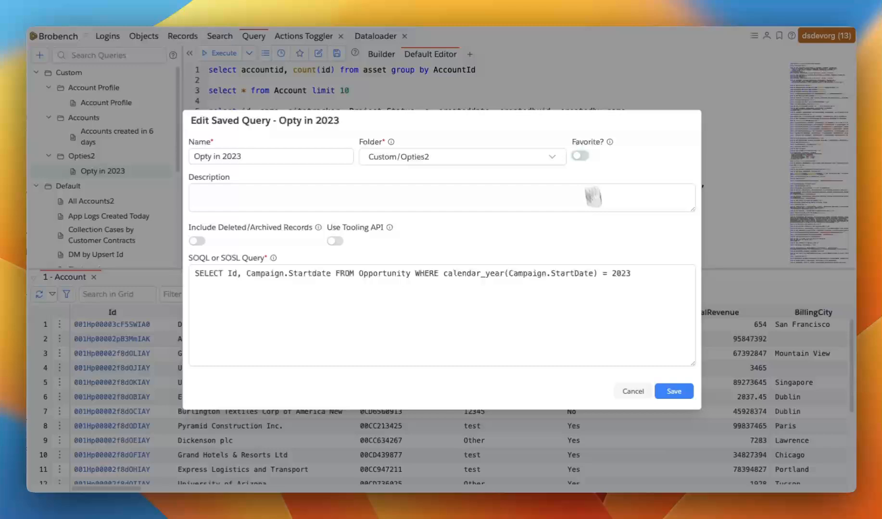
left_click(661, 392)
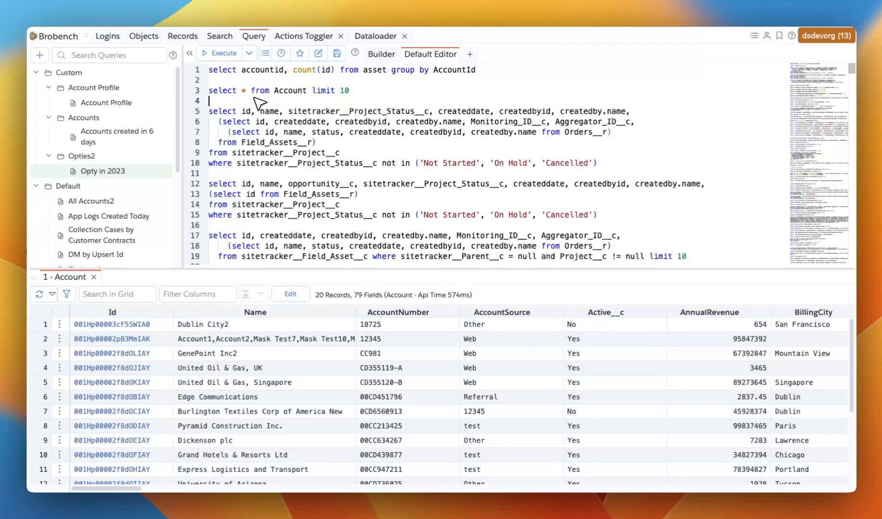
Step: Examine the list of favorite queries and close it without choosing one
left_click(300, 53)
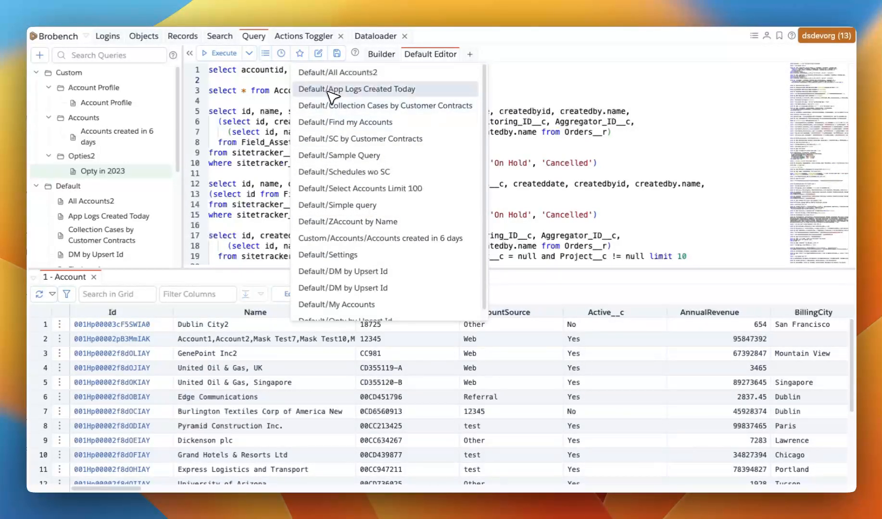
scroll(404, 170, "down", 2)
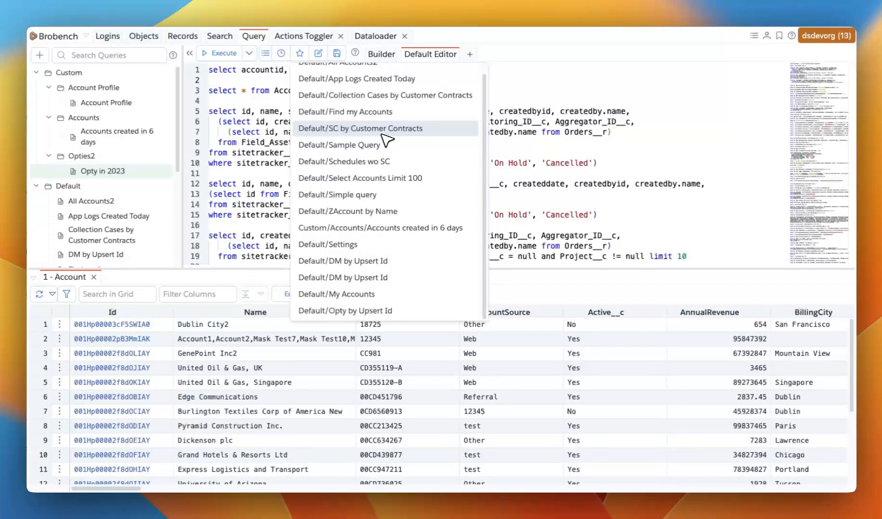
scroll(383, 135, "up", 1)
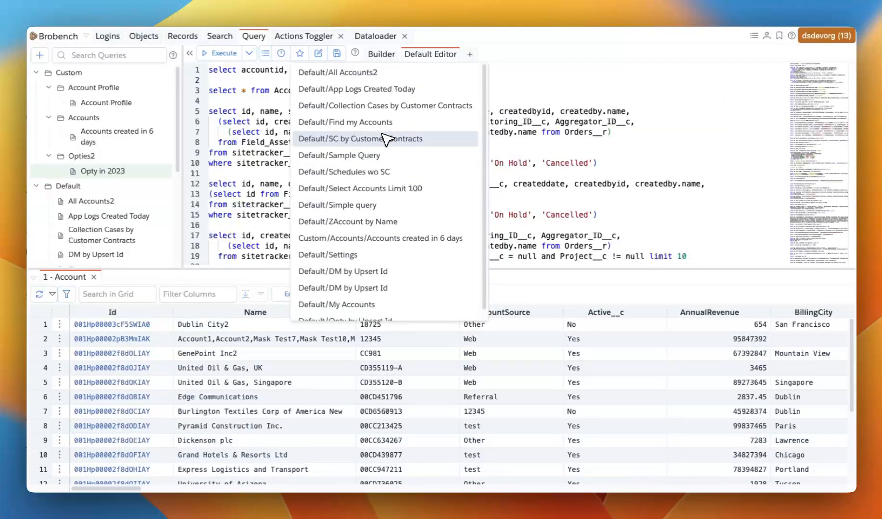
left_click(278, 77)
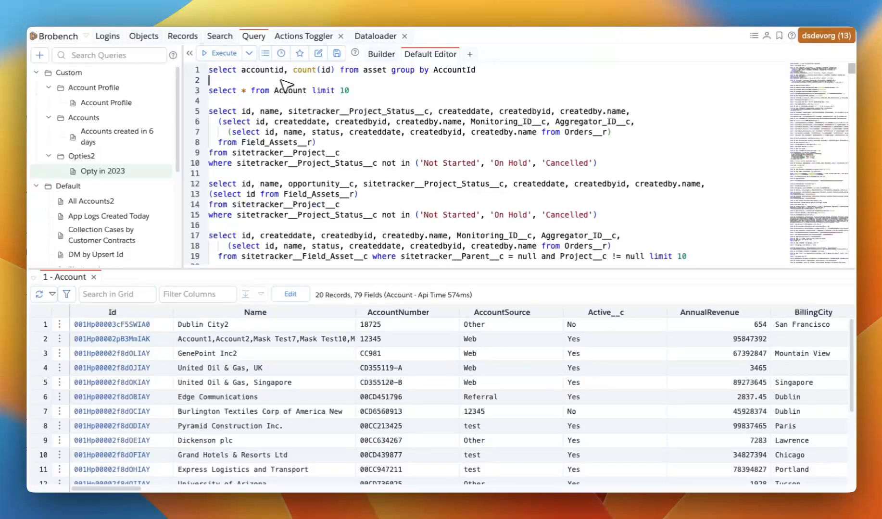
left_click(299, 53)
left_click(280, 89)
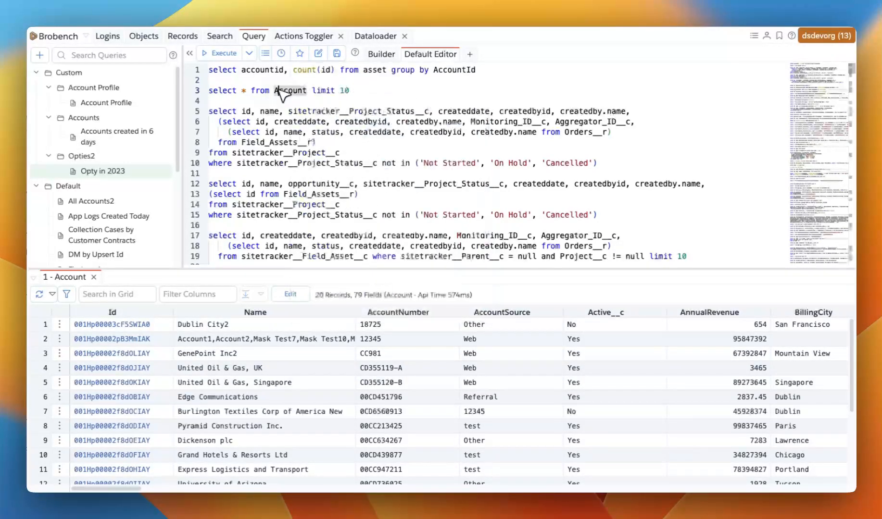
left_click(278, 79)
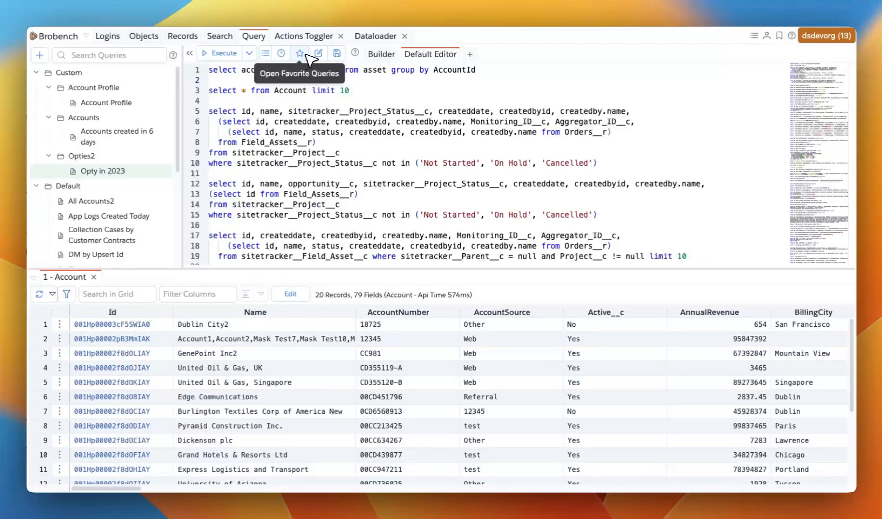
Step: Turn on the Favorite option for the saved query "Opty in 2023" and discard the edit
right_click(170, 172)
left_click(183, 195)
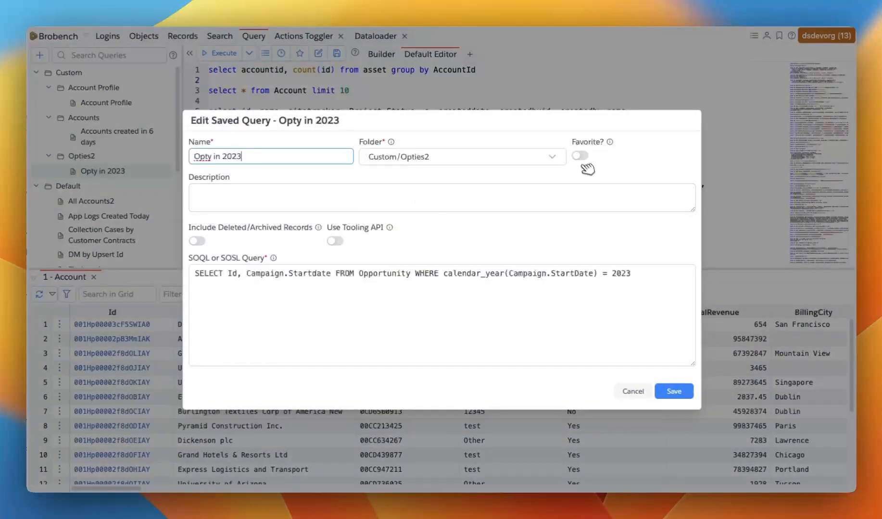
left_click(580, 156)
left_click(592, 175)
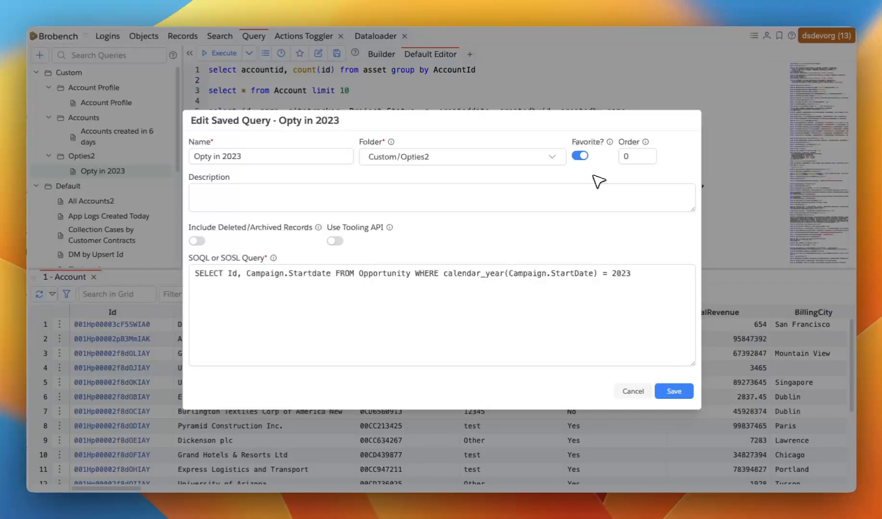
left_click(646, 393)
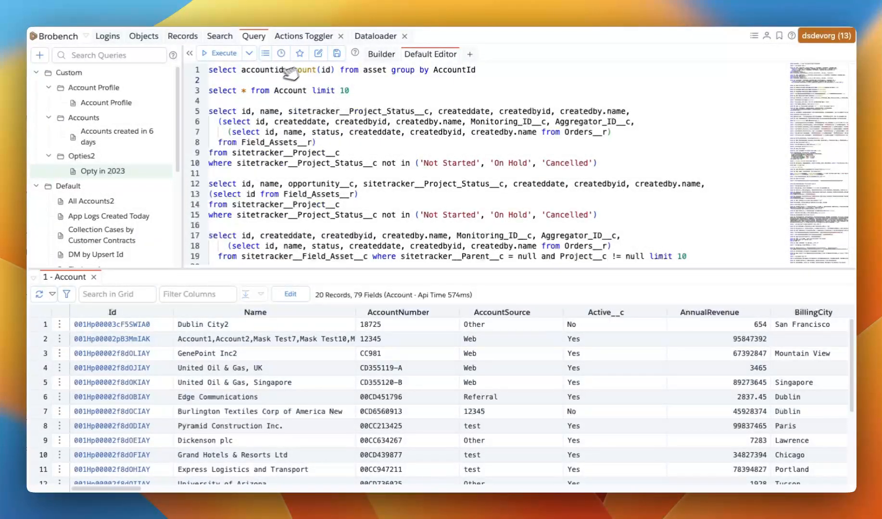
Step: Run the favorite query "Default/Sample Query"
left_click(308, 54)
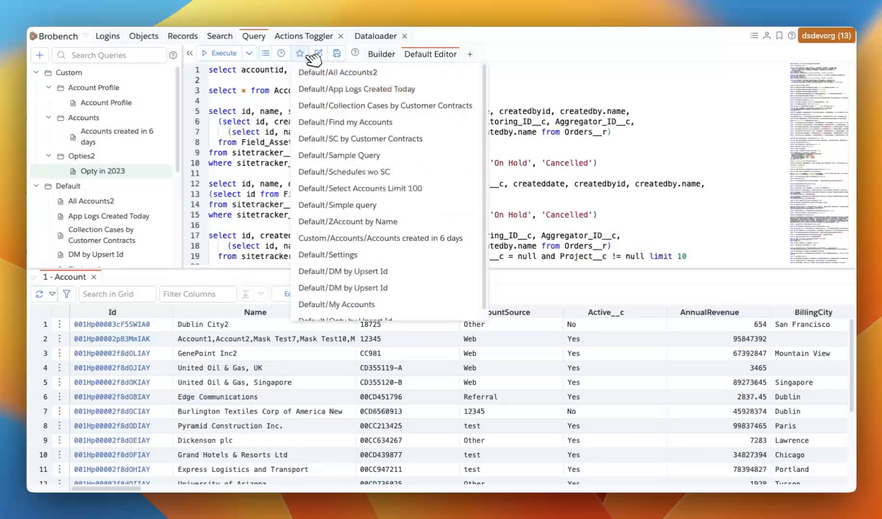
left_click(339, 159)
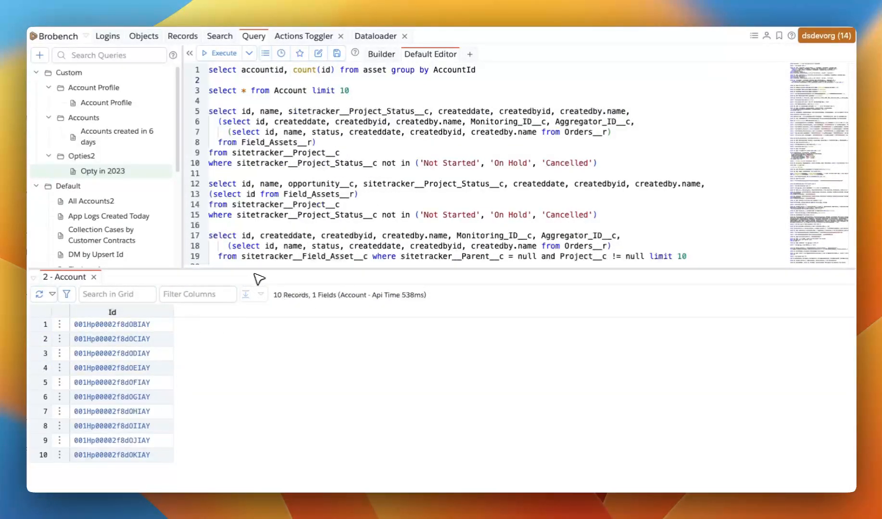
left_click(235, 80)
Step: Copy the first three account Ids from the query results grid
left_click_drag(164, 327, 164, 352)
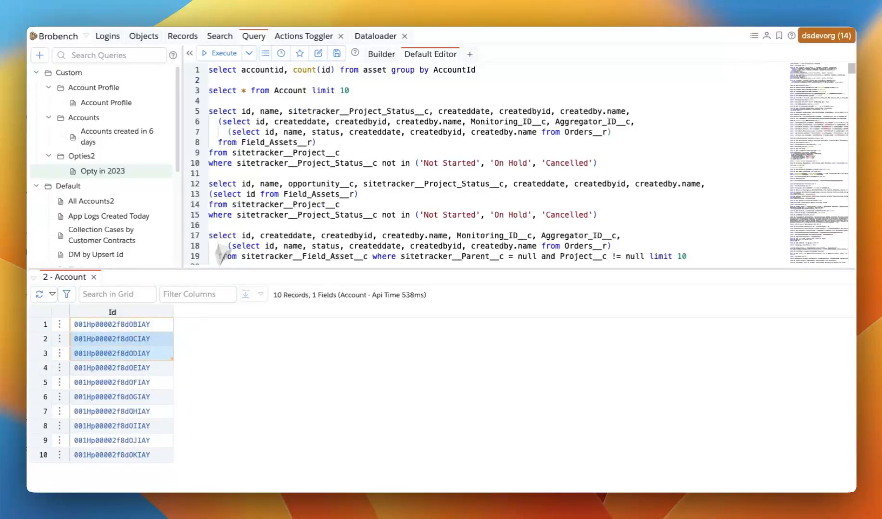
key("super+c")
left_click(233, 101)
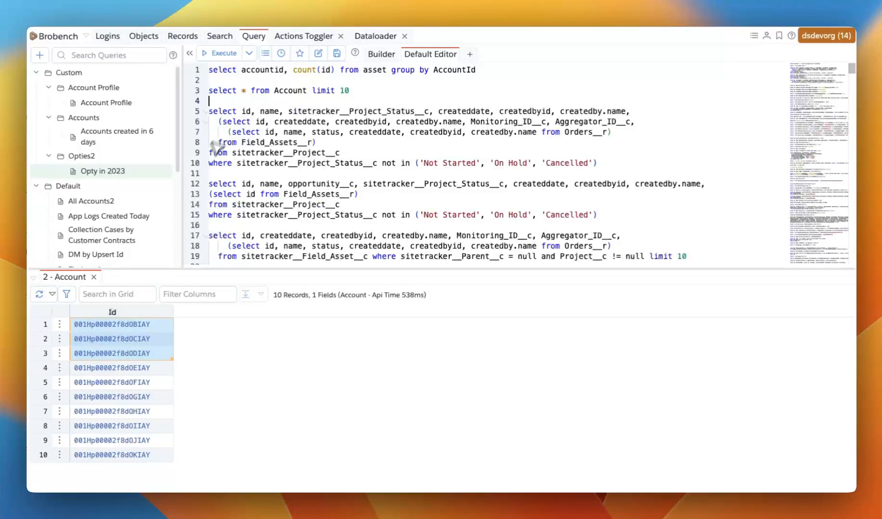
Step: Create and save a query named "Select Accounts by Ids" in the Default folder with "select * from account where id in (:accountIds)"
left_click(40, 55)
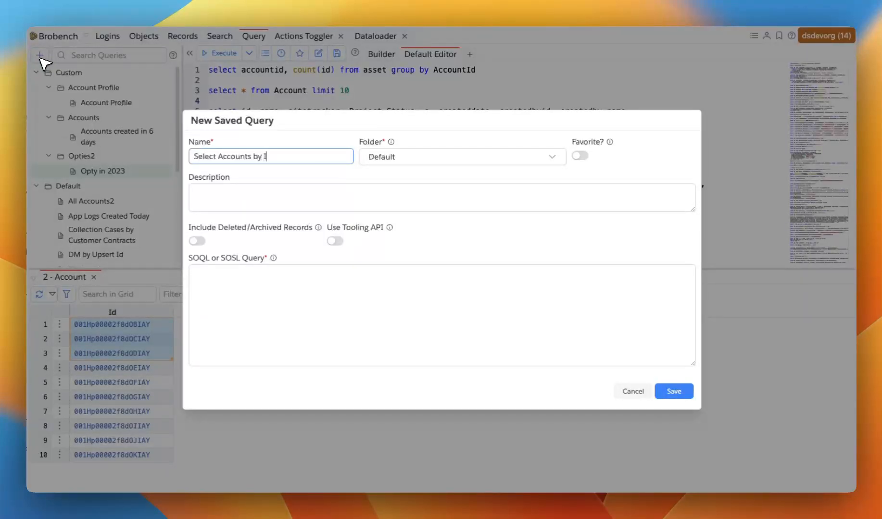
left_click(385, 205)
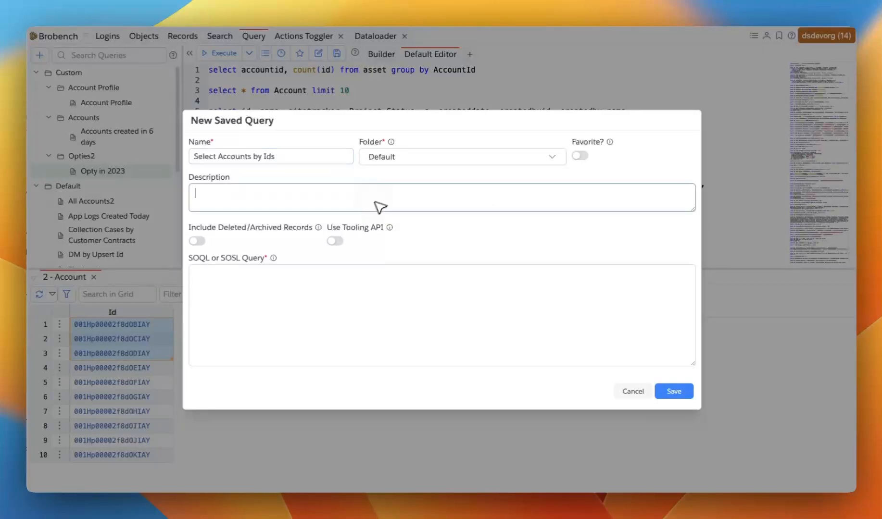
left_click(298, 307)
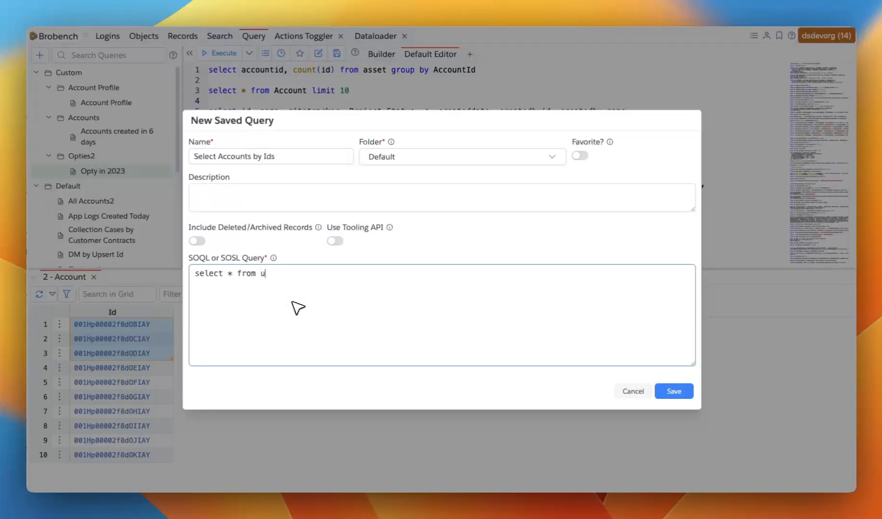
type("select * from account where")
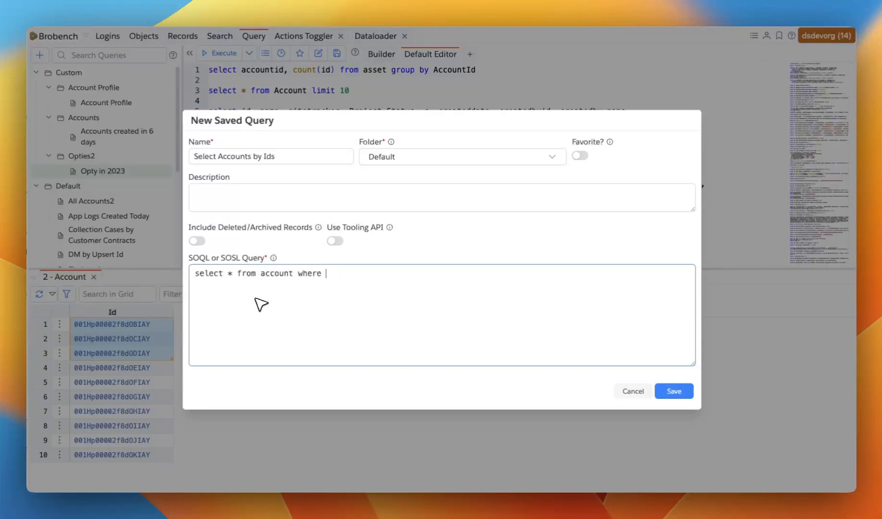
type(" id in (:accountIds")
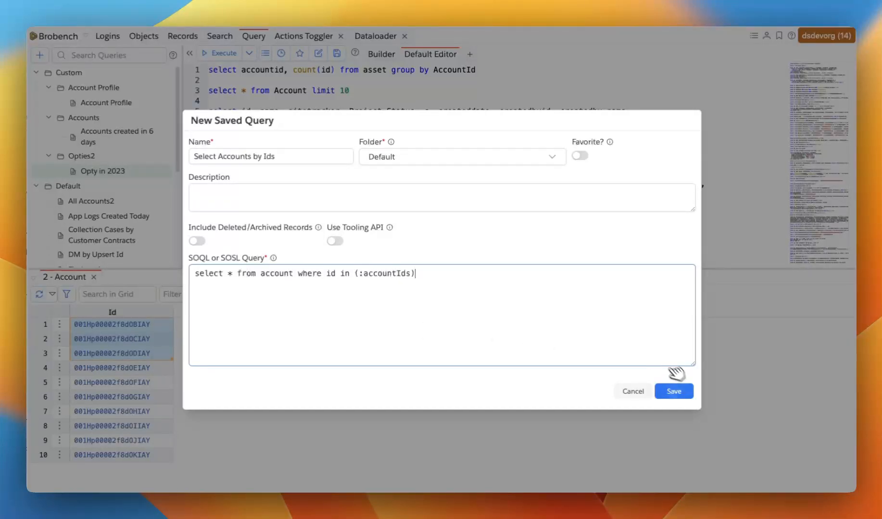
left_click(688, 391)
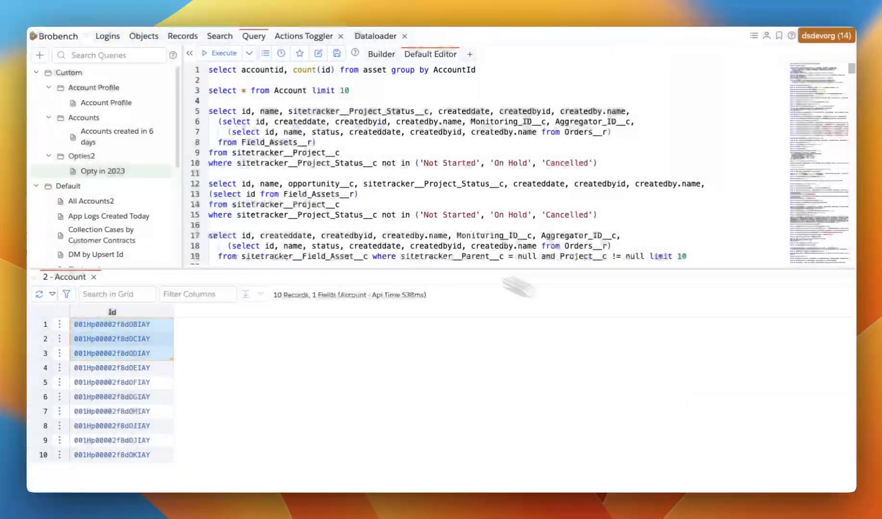
Step: Filter the saved queries by "sel" and launch "Select Accounts by Ids" from the Default folder
scroll(126, 131, "down", 5)
left_click(118, 56)
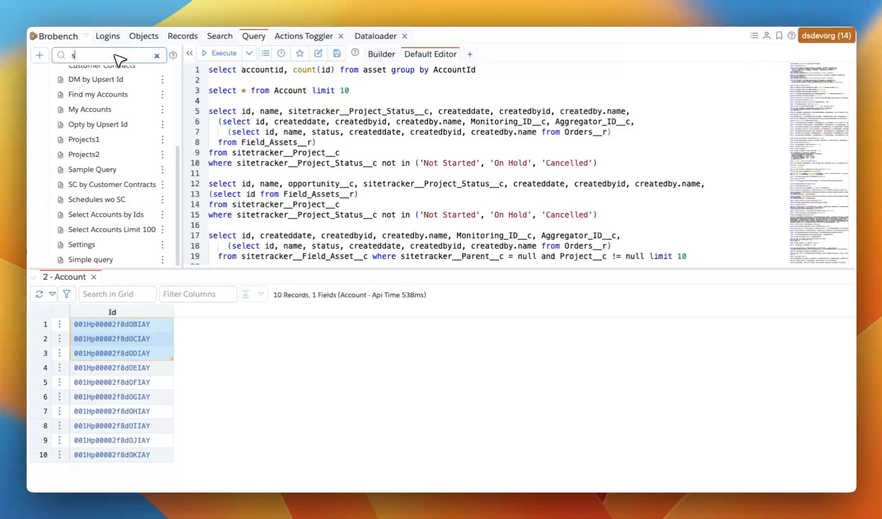
type("sel")
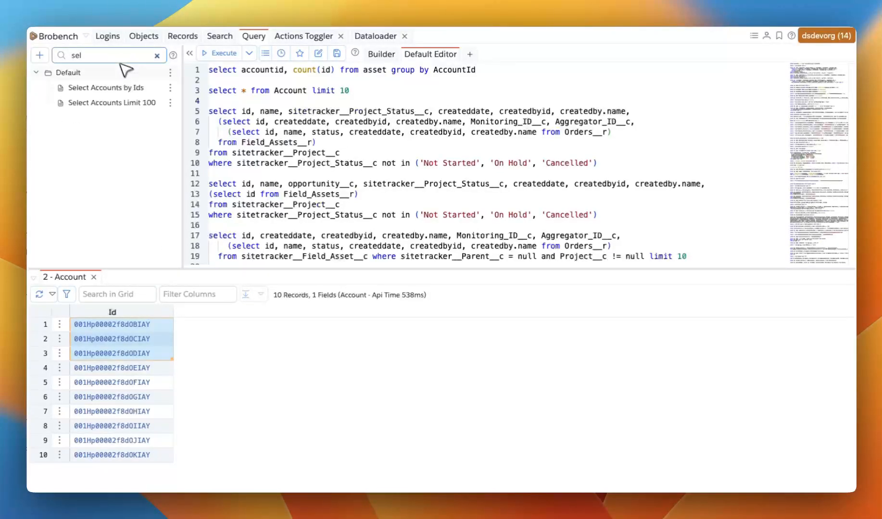
left_click(129, 88)
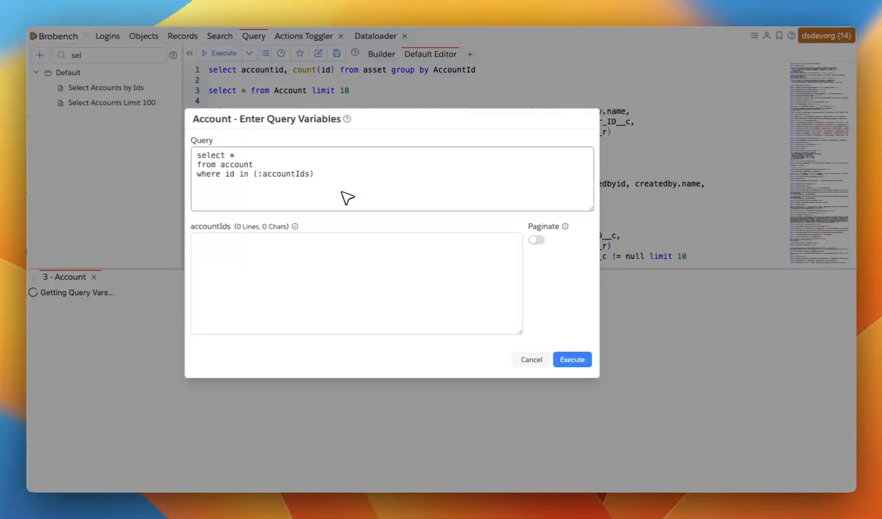
Step: Paste the three copied account Ids as the accountIds variable and execute the query without pagination
left_click(334, 252)
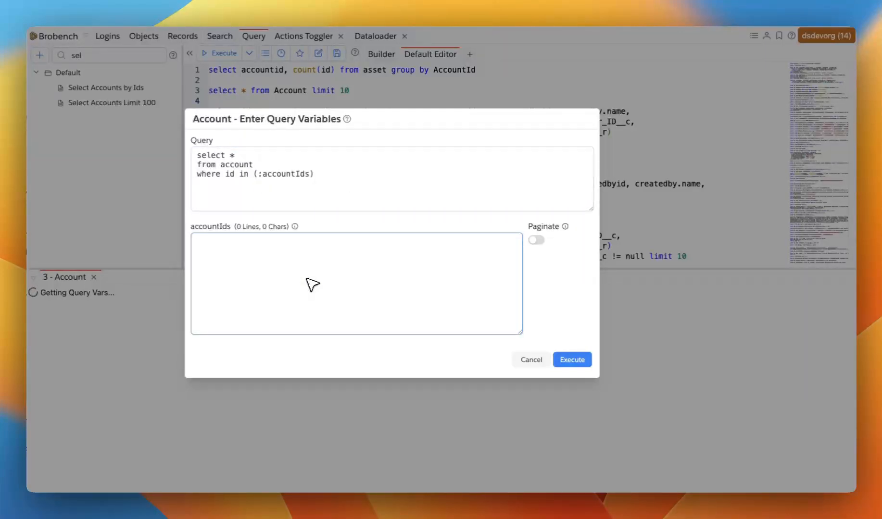
key("super+v")
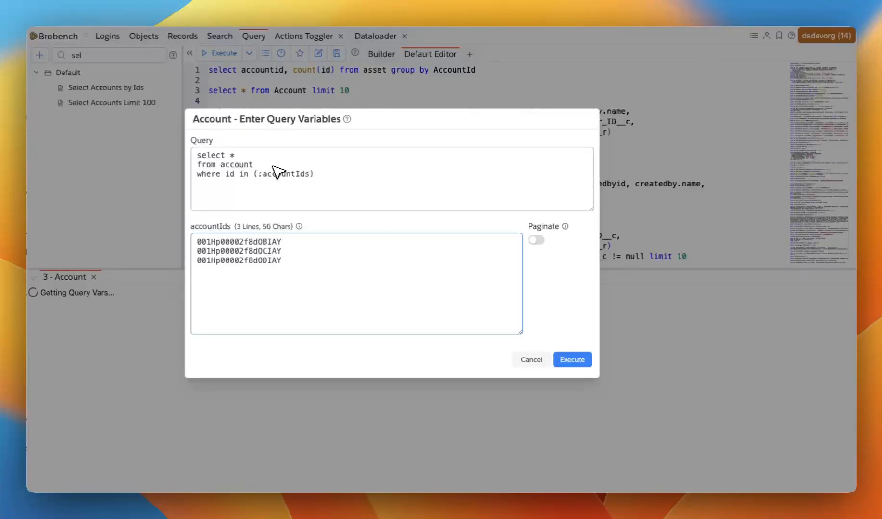
left_click_drag(316, 269, 159, 231)
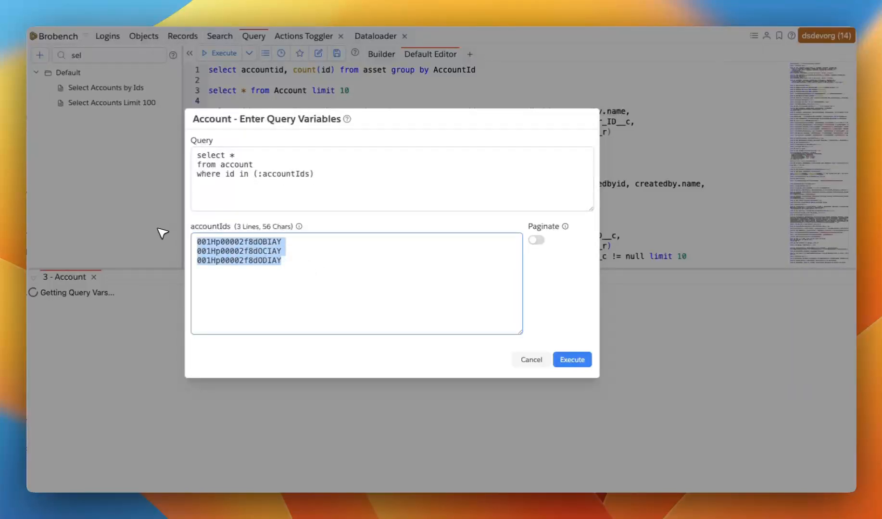
left_click(262, 255)
left_click(572, 360)
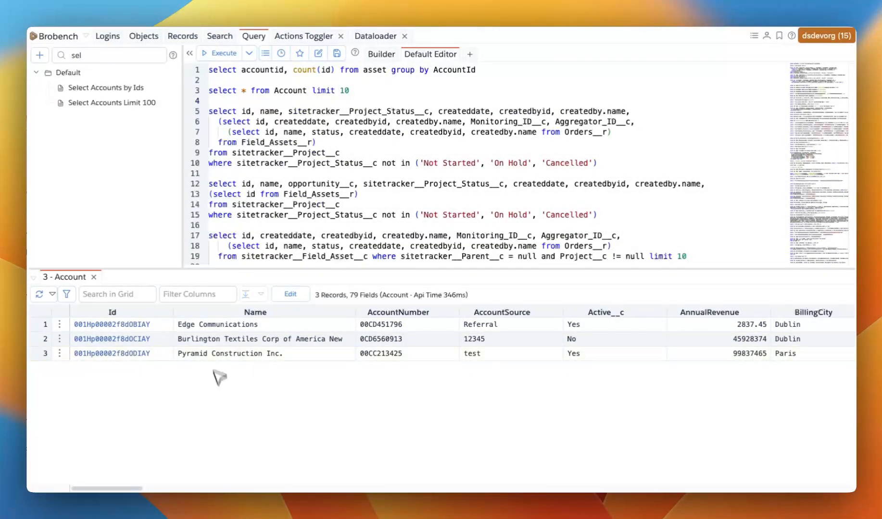
Step: Run the saved query "Select Accounts by Ids" again, reusing the account Ids already filled in for accountIds
left_click(119, 89)
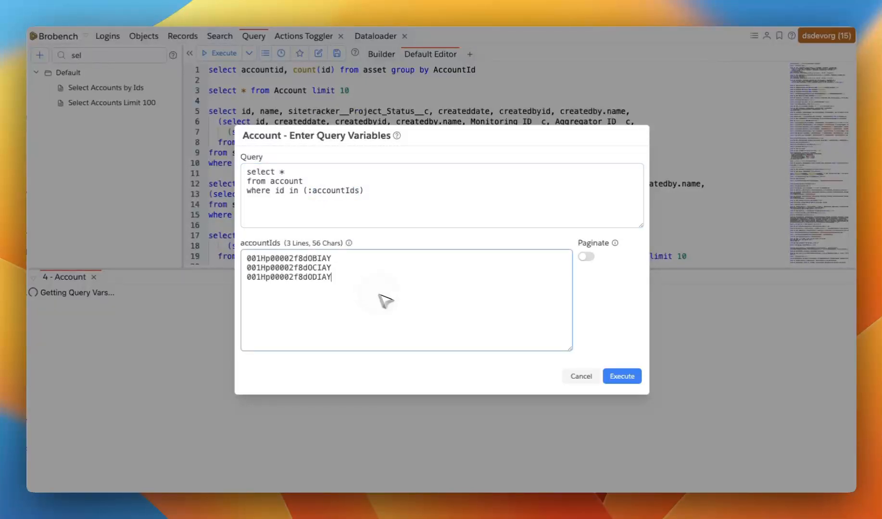
left_click(622, 376)
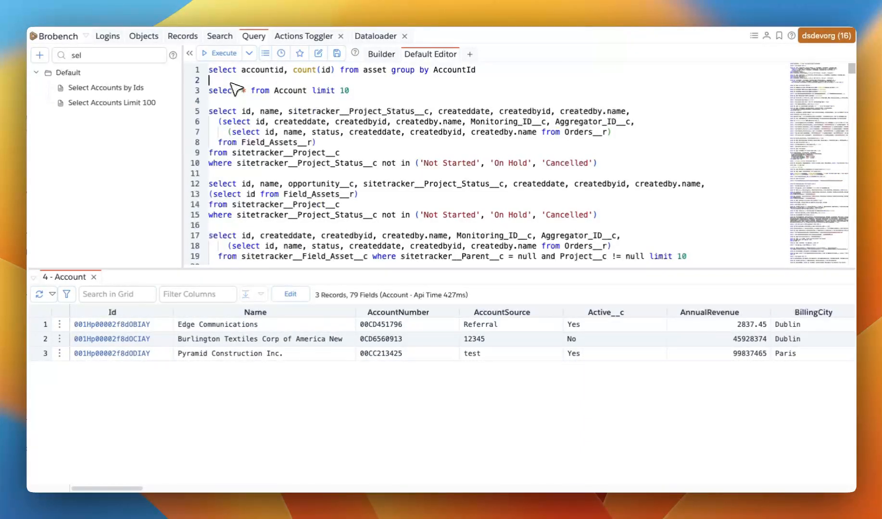
left_click(266, 104)
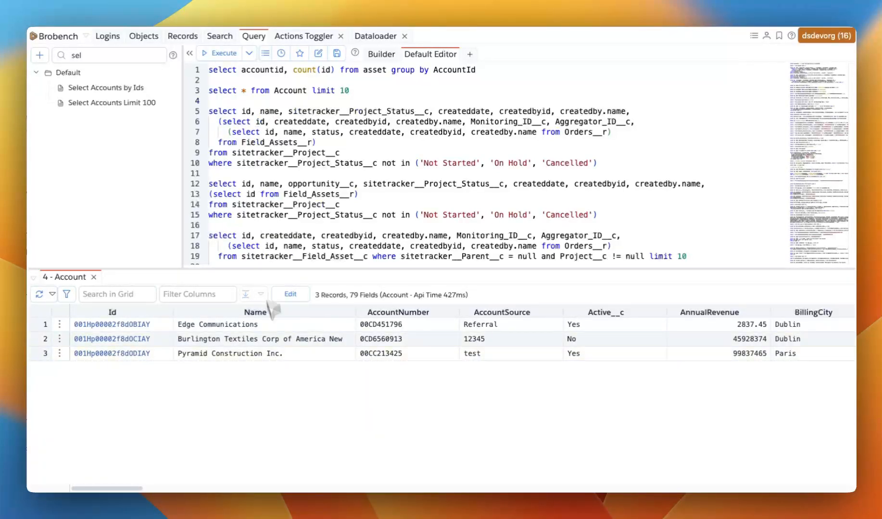